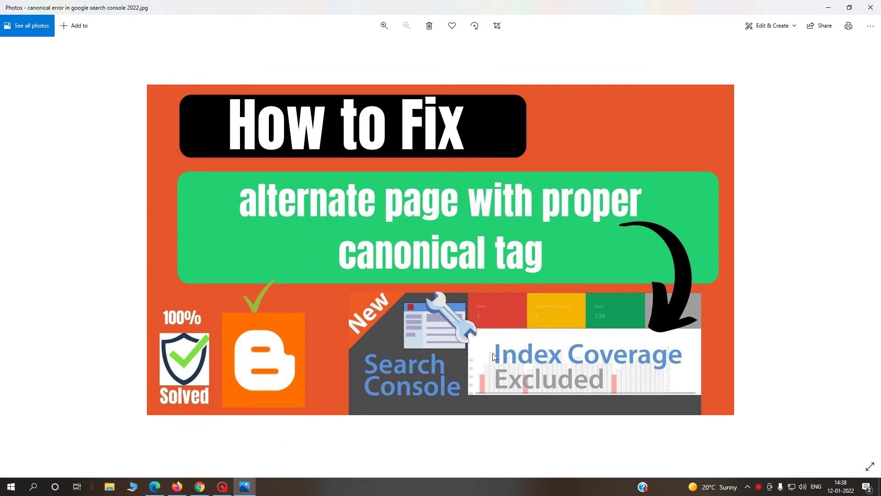
Step: Minimize Windows Photos to uncover Moz's canonicalization article in the browser
click(828, 8)
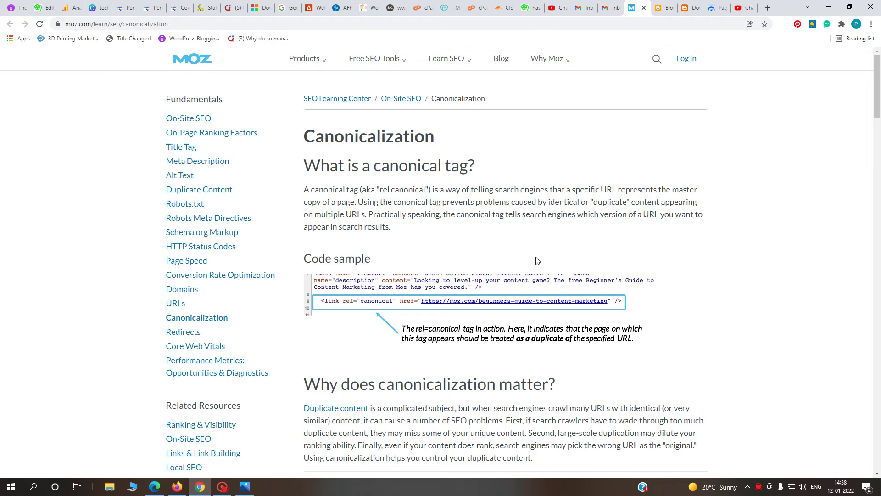
Step: Highlight Moz's canonical tag definition paragraph and scroll through the canonicalization article
drag(402, 238, 303, 197)
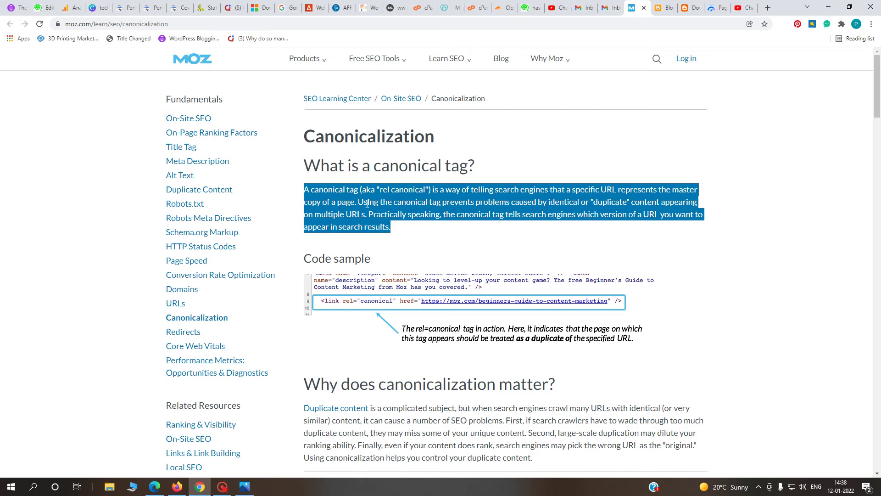
click(427, 233)
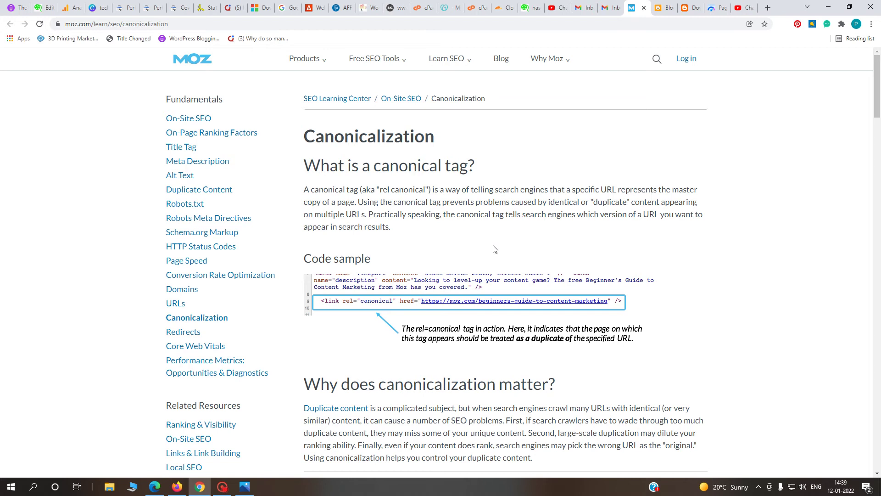
scroll(492, 246, down, 3)
scroll(508, 292, down, 6)
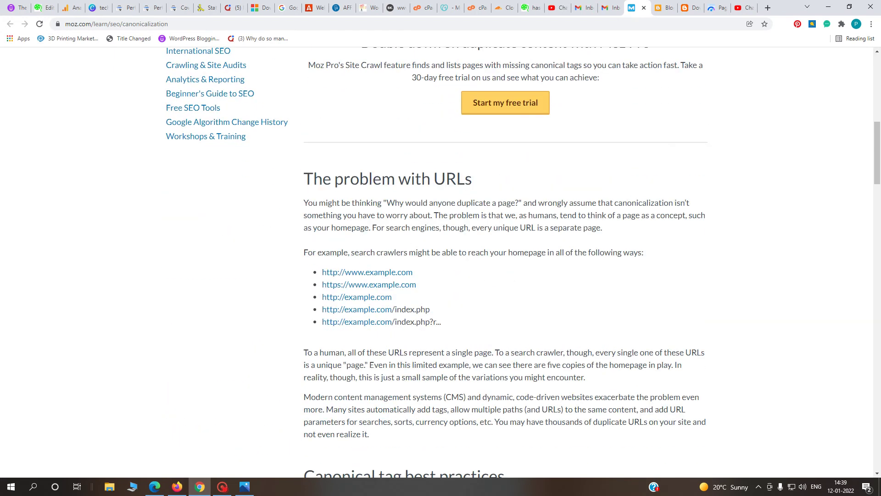
scroll(505, 262, up, 1)
scroll(505, 261, up, 3)
scroll(505, 262, down, 3)
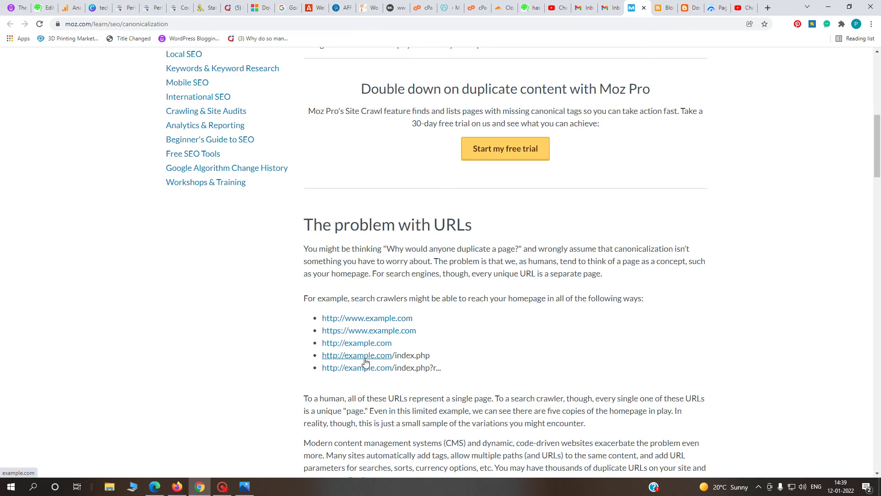
scroll(521, 332, down, 2)
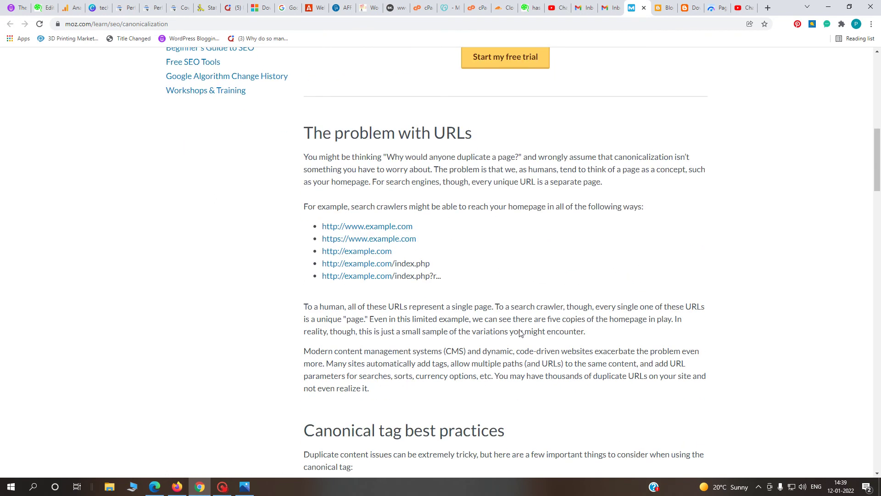
scroll(521, 332, up, 4)
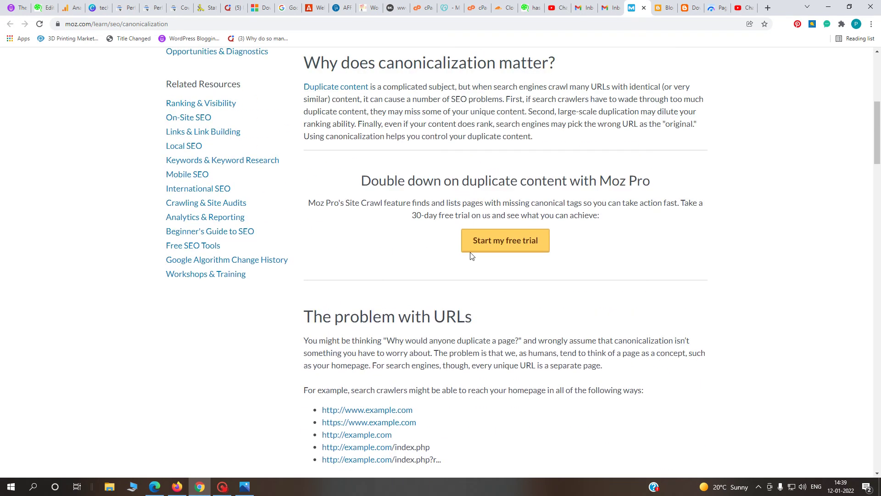
Step: Include Excluded pages in Coverage and open the 'Alternate page with proper canonical tag' report
click(180, 8)
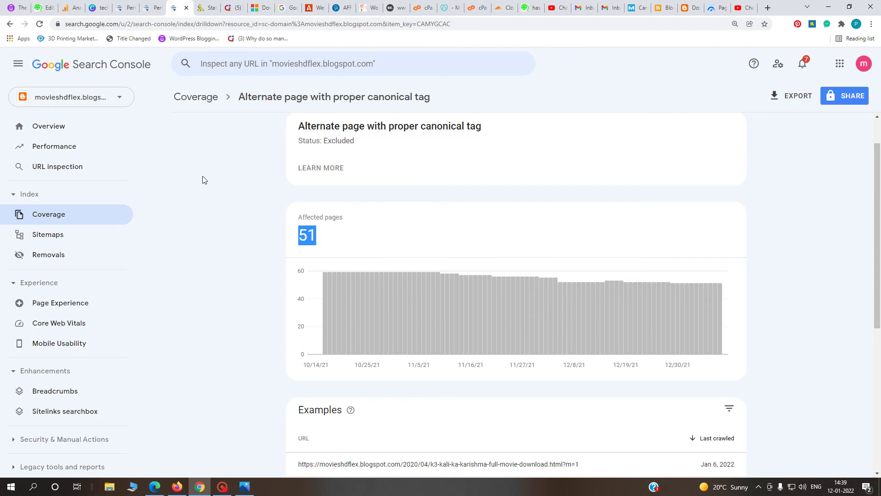
click(204, 200)
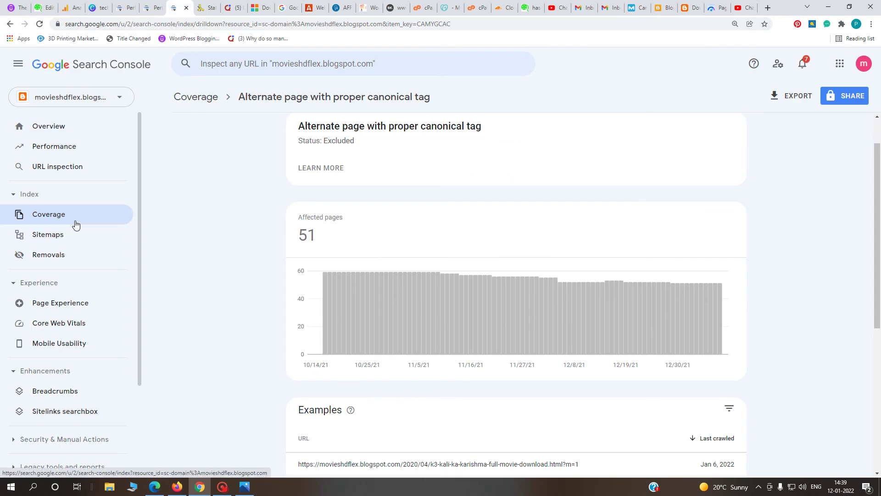
click(56, 217)
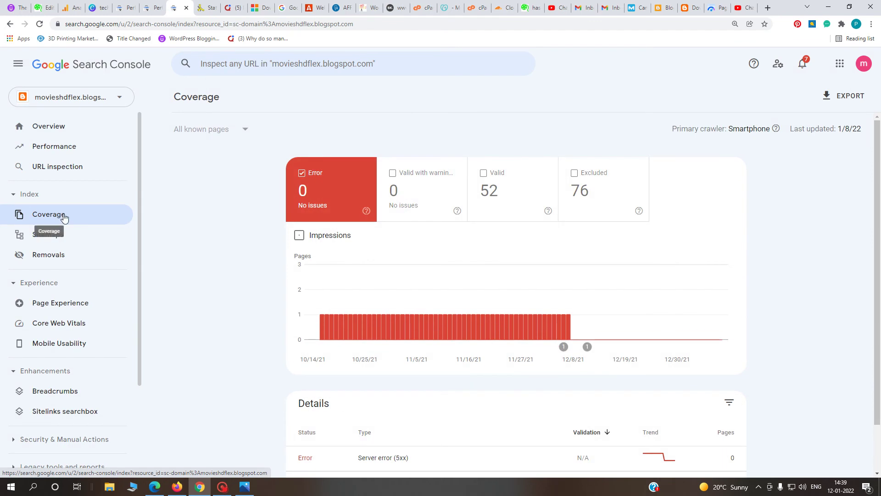
click(588, 190)
scroll(488, 270, down, 3)
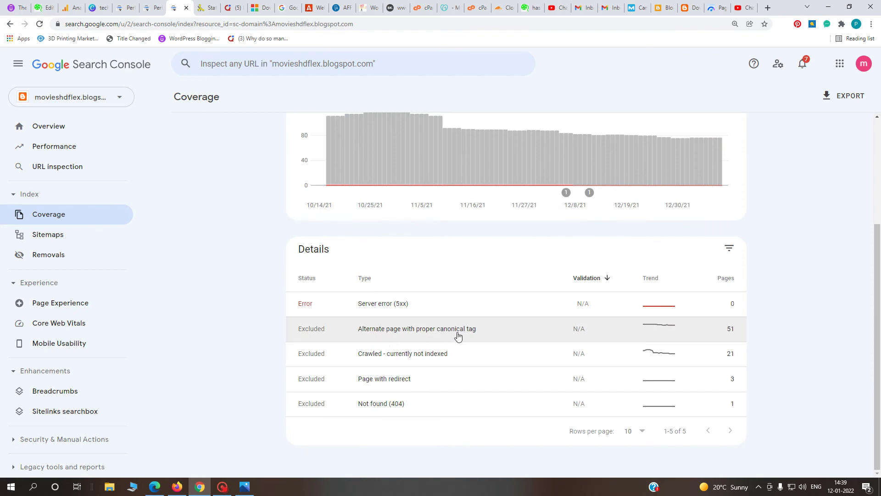
click(458, 337)
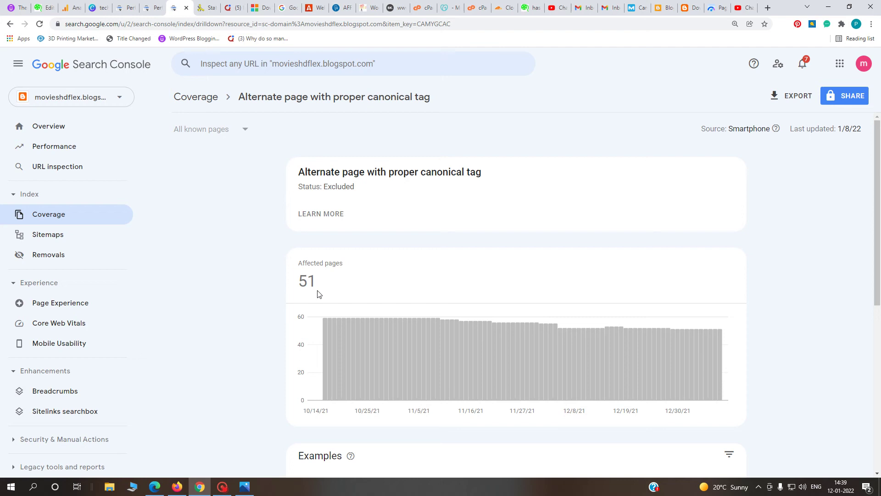
scroll(436, 301, down, 2)
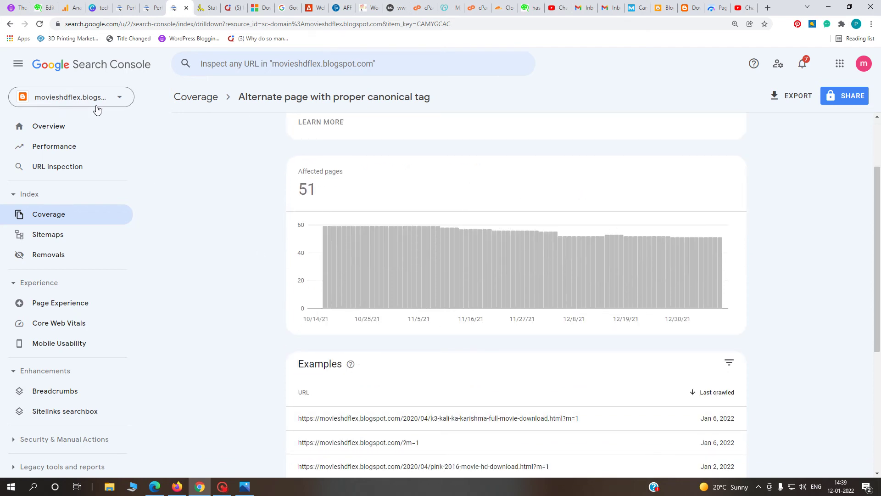
Step: Glance at the property list unchanged, scroll the examples, and bring up the Udemy course page
click(119, 99)
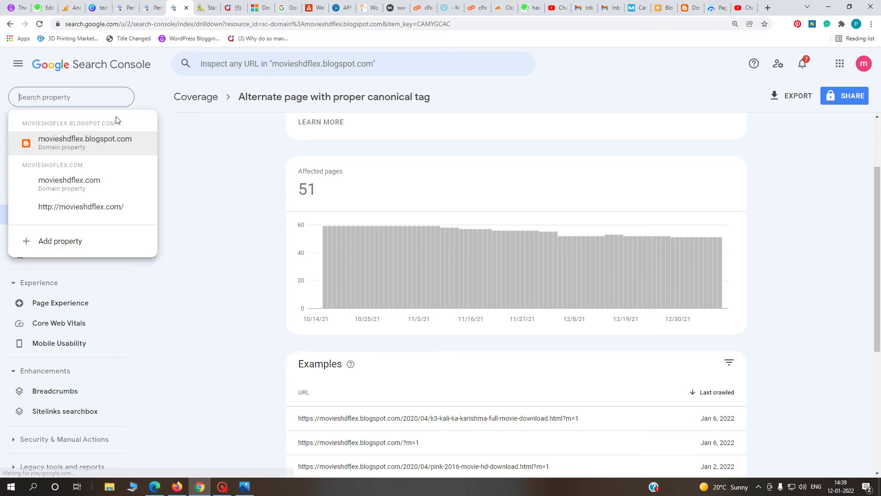
click(182, 177)
scroll(506, 311, down, 2)
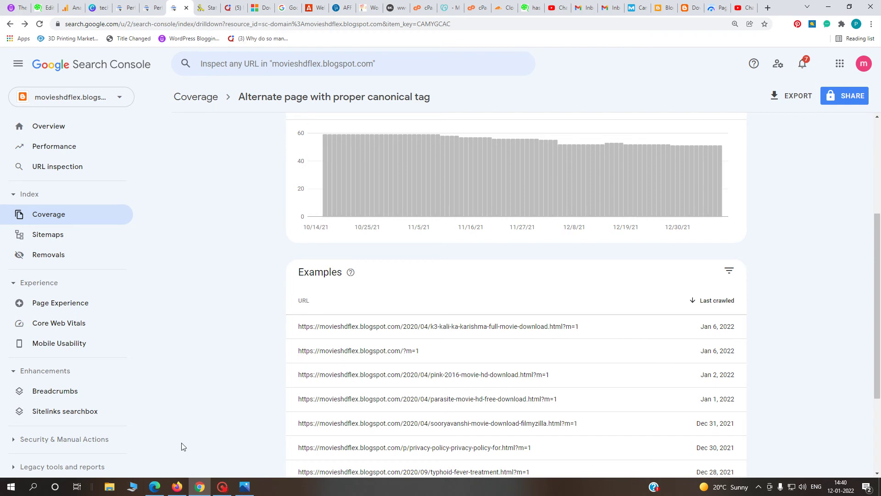
click(154, 486)
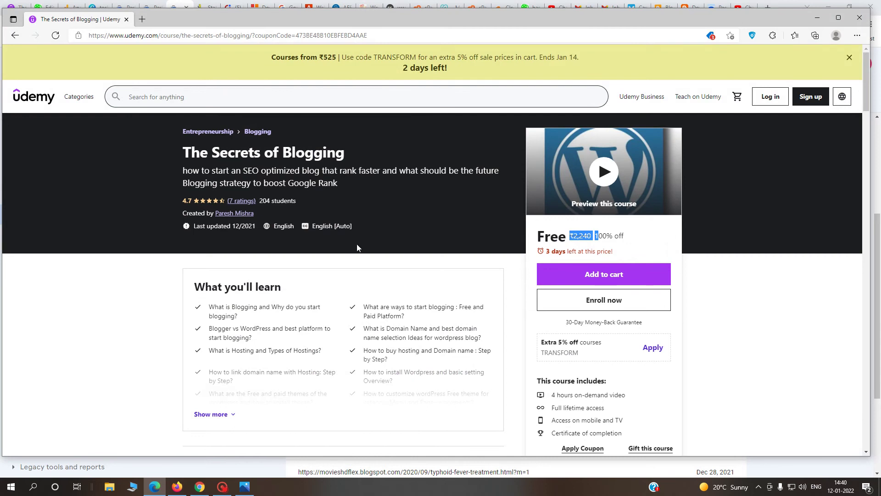
scroll(355, 339, down, 1)
scroll(355, 339, down, 20)
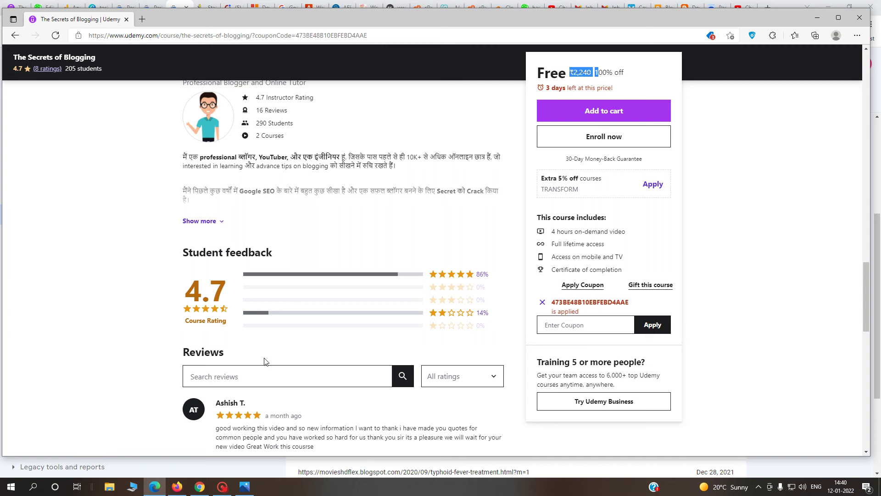
scroll(328, 295, down, 12)
scroll(306, 279, up, 4)
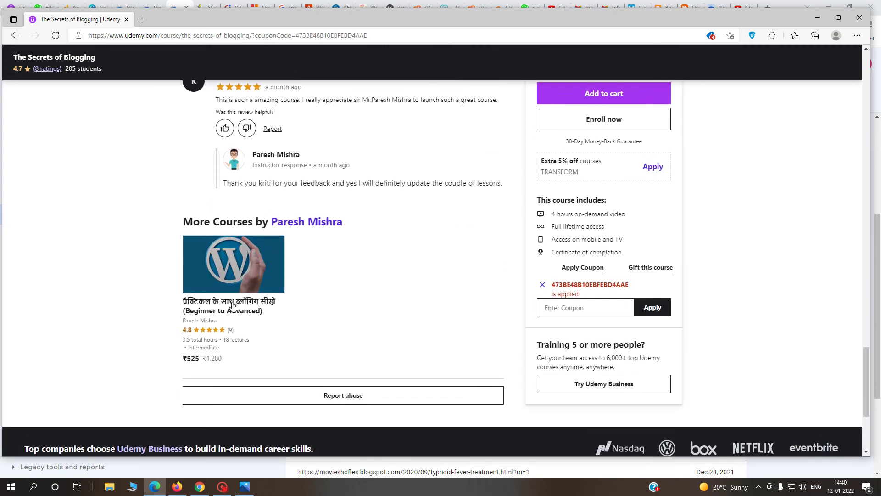
scroll(273, 343, up, 15)
scroll(277, 340, up, 20)
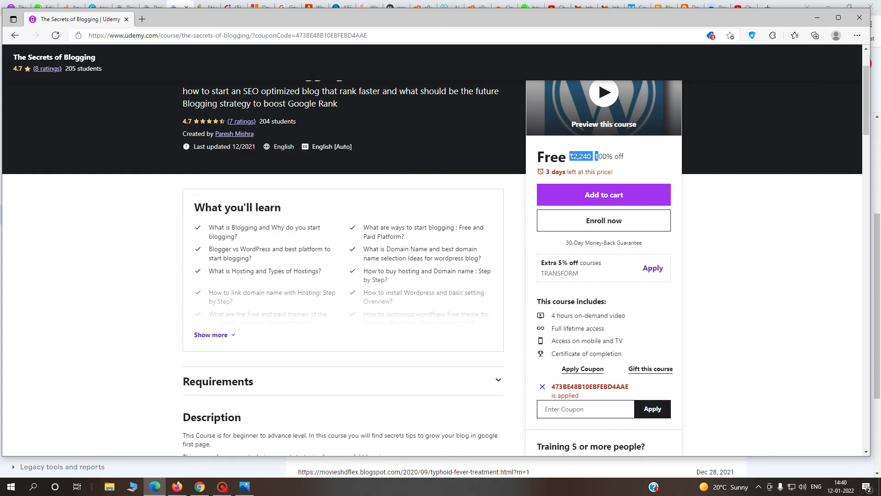
drag(546, 172, 595, 160)
click(749, 207)
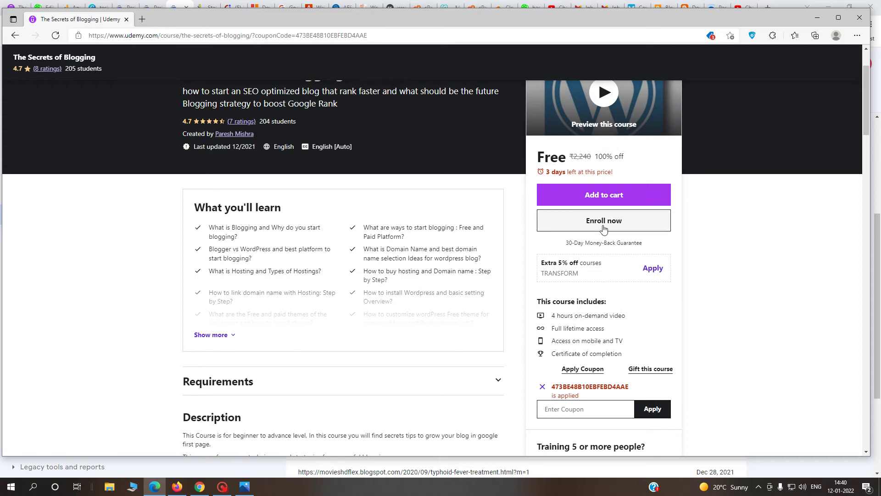
scroll(675, 292, down, 1)
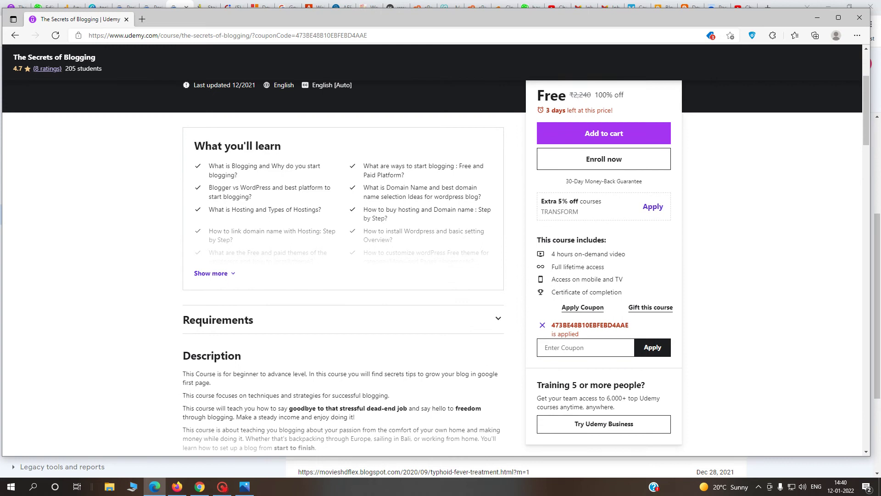
drag(552, 254, 634, 257)
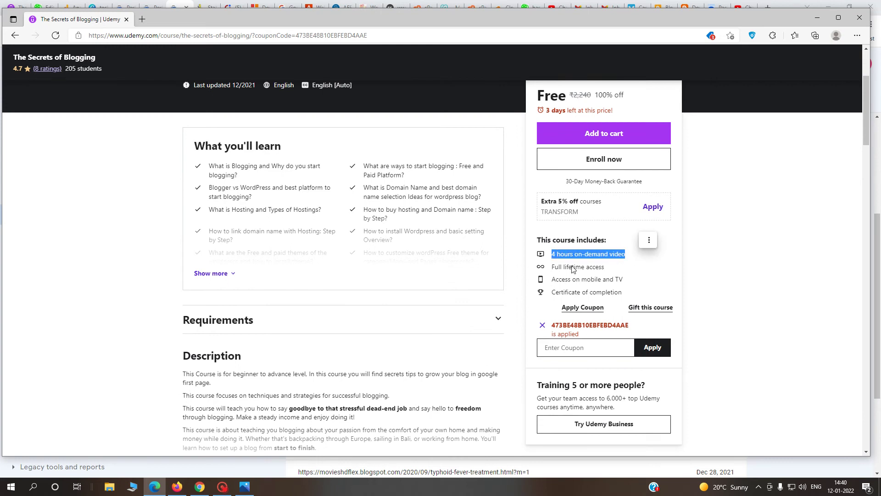
drag(552, 270, 656, 270)
drag(555, 279, 635, 283)
drag(559, 292, 622, 294)
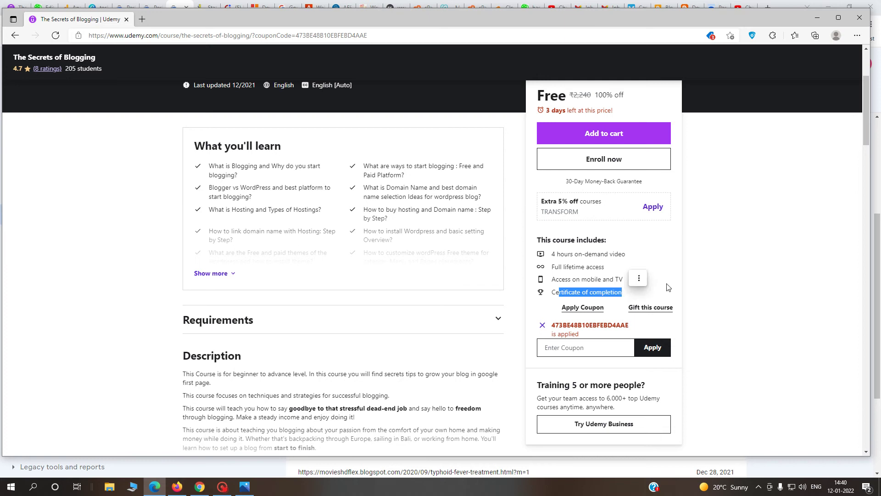
click(731, 285)
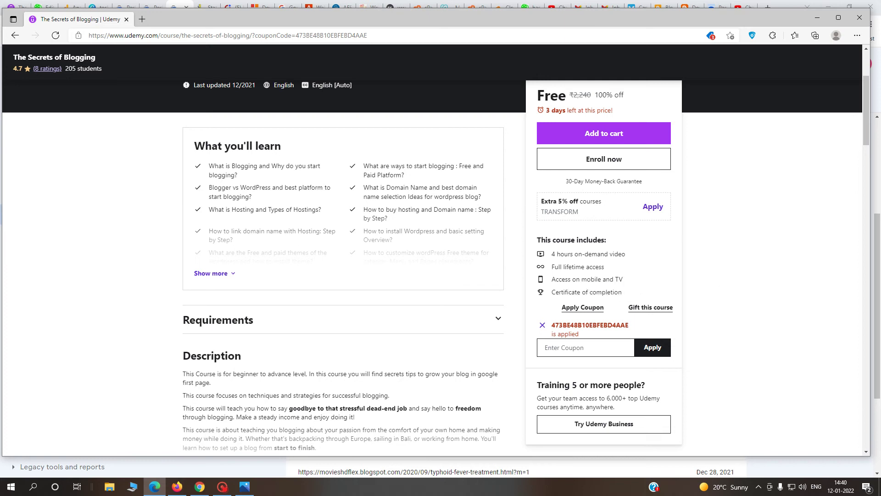
drag(550, 292, 628, 294)
click(714, 294)
scroll(598, 290, up, 1)
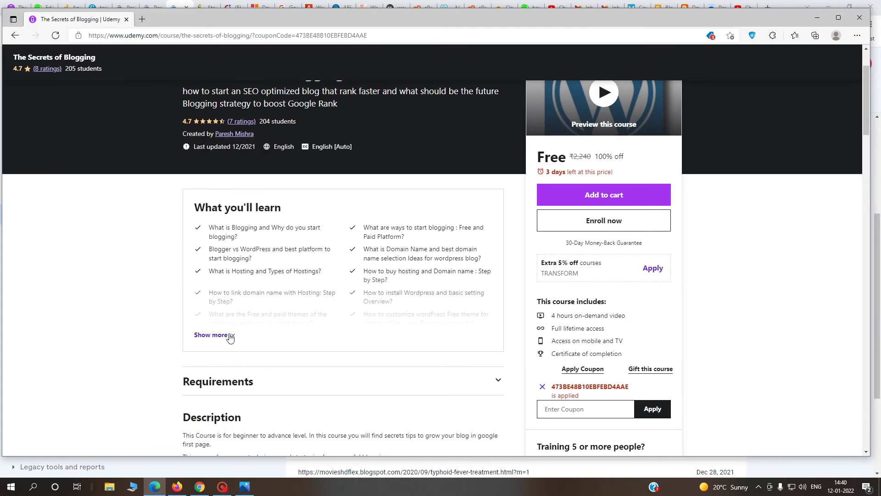
Step: Expand the full What you'll learn list and highlight its points and the 2,240 original price
click(211, 335)
scroll(311, 304, down, 5)
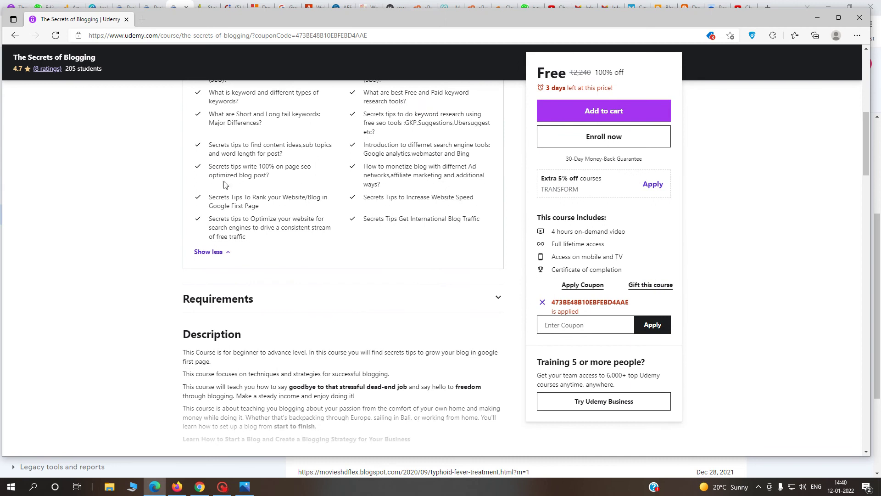
drag(209, 146, 493, 228)
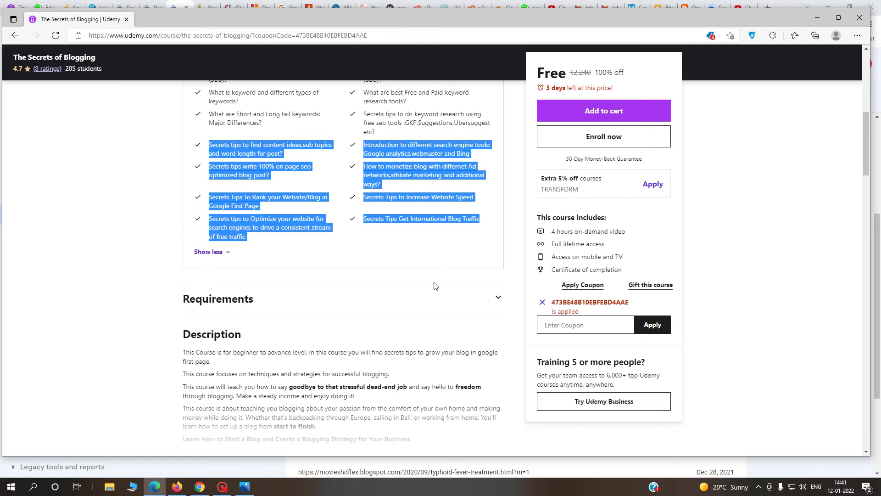
scroll(456, 225, up, 5)
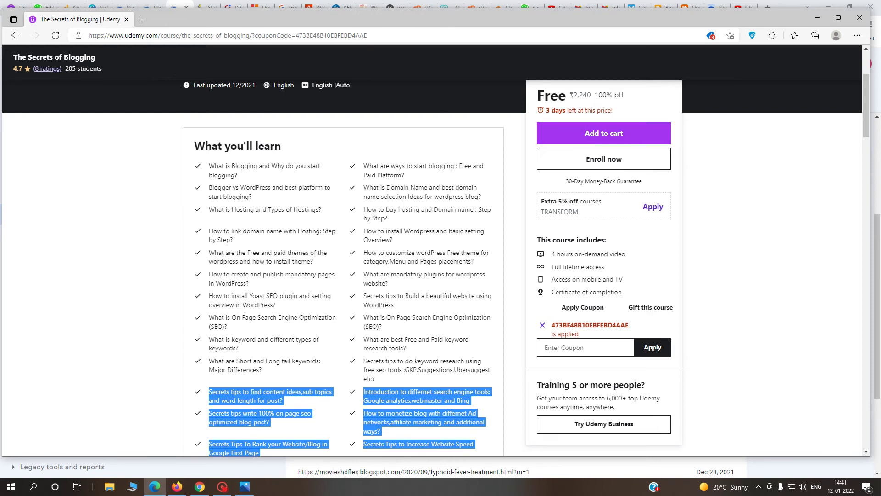
drag(572, 95, 592, 99)
click(755, 184)
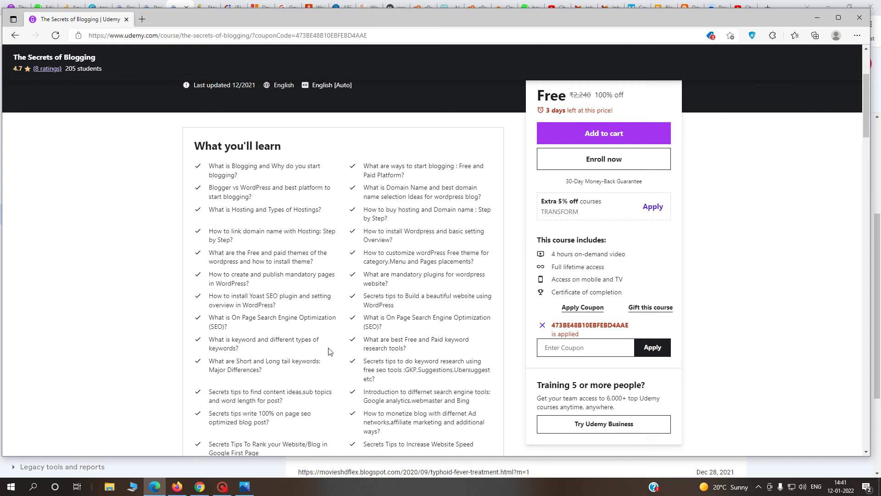
Step: Scroll to More Courses by the instructor and open the Beginner to Advanced blogging course
scroll(330, 351, down, 2)
scroll(330, 351, down, 2)
scroll(331, 351, down, 5)
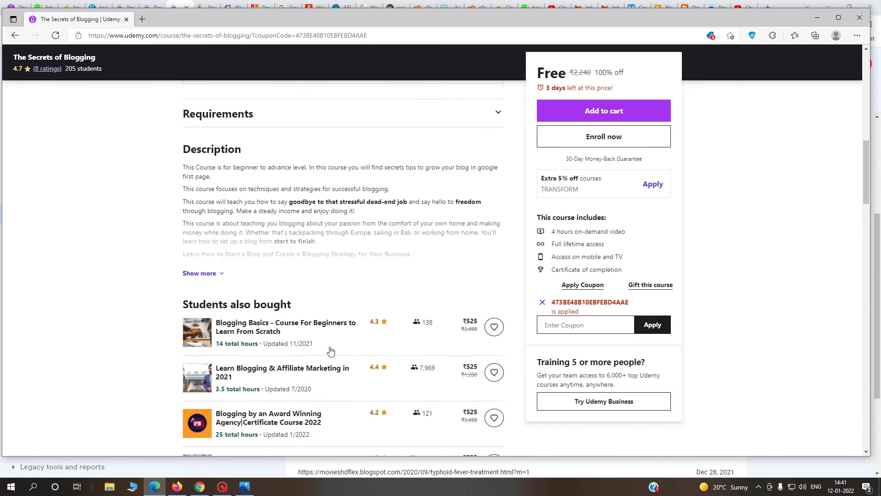
scroll(331, 349, up, 4)
scroll(332, 347, down, 11)
scroll(332, 340, down, 3)
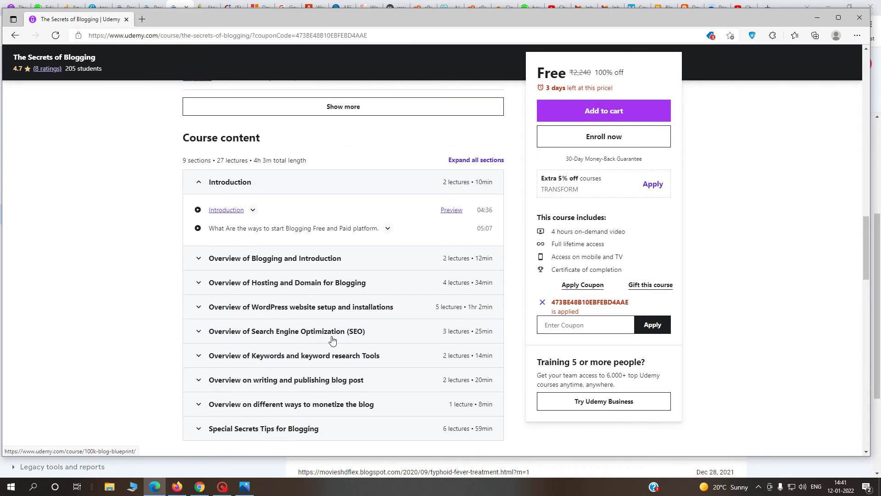
scroll(332, 340, up, 20)
scroll(332, 340, down, 5)
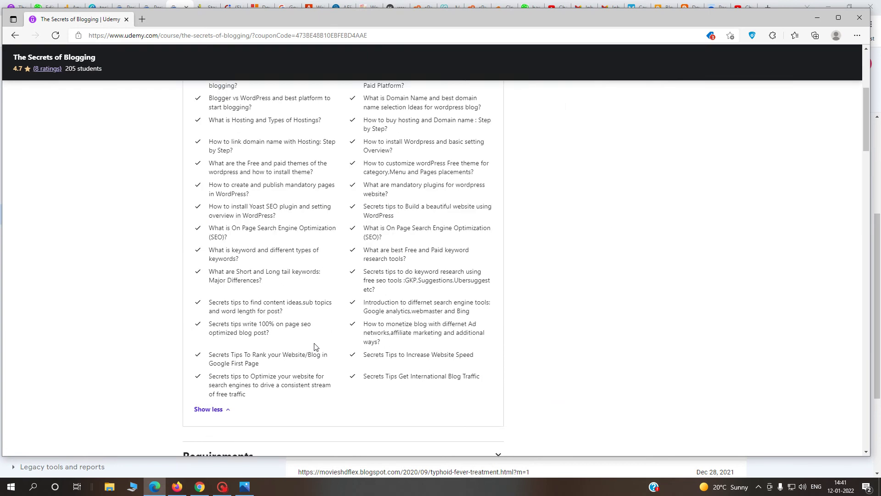
scroll(341, 315, up, 4)
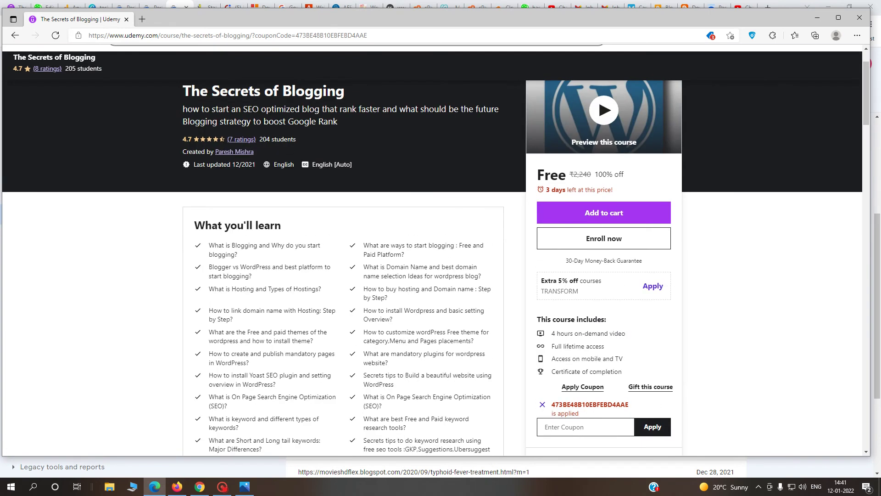
drag(206, 248, 303, 328)
scroll(351, 328, down, 15)
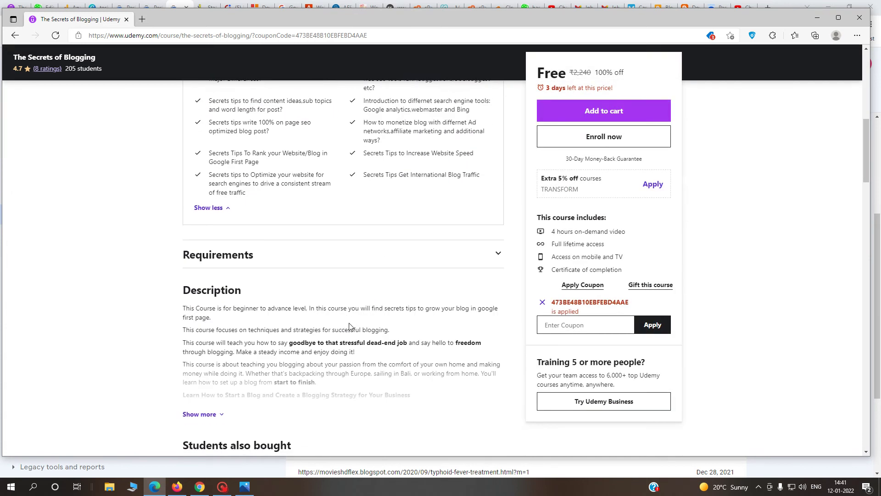
scroll(351, 328, down, 20)
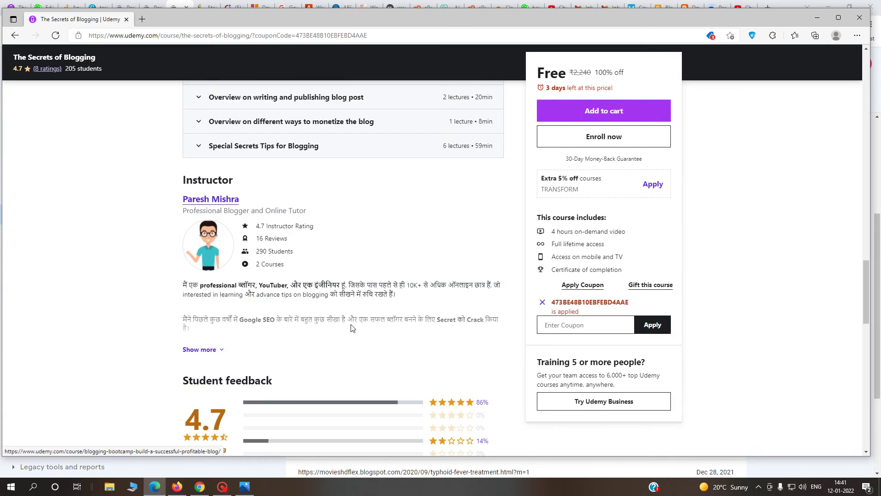
scroll(317, 389, down, 10)
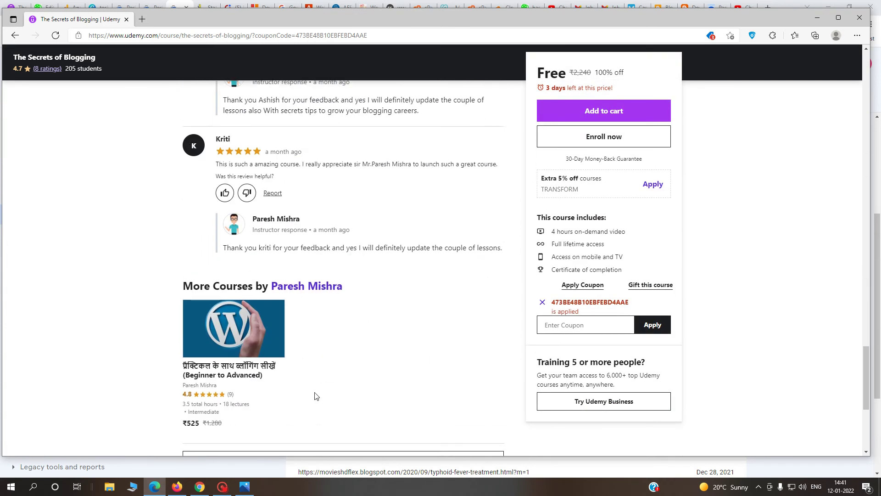
click(237, 185)
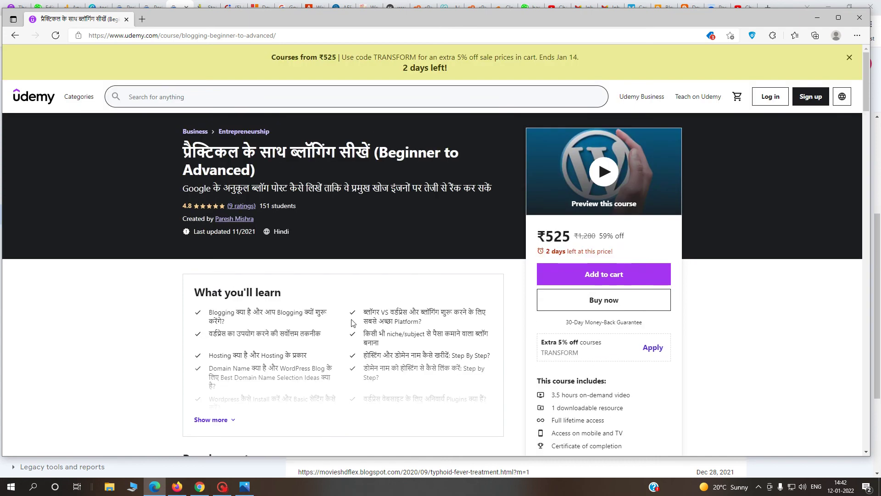
scroll(473, 335, down, 3)
scroll(476, 334, down, 3)
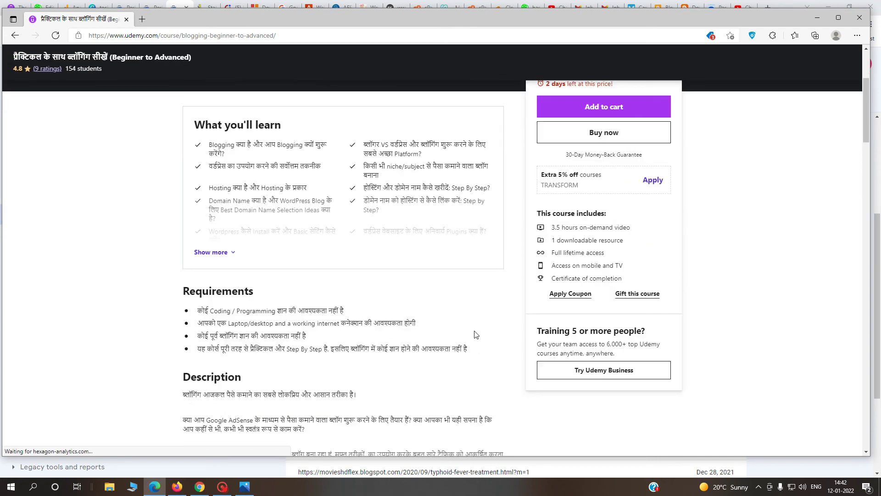
scroll(476, 335, up, 10)
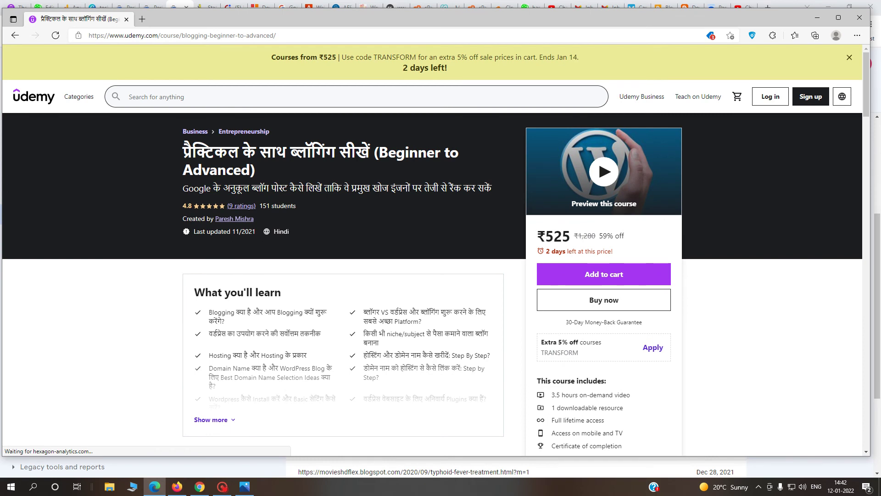
Step: Minimize Udemy and review the canonical tag report's 51 affected pages
click(817, 17)
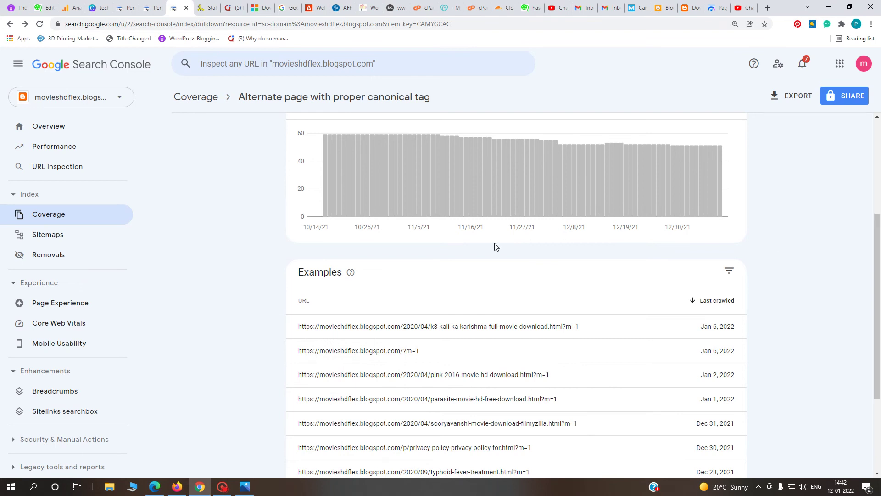
scroll(331, 278, up, 2)
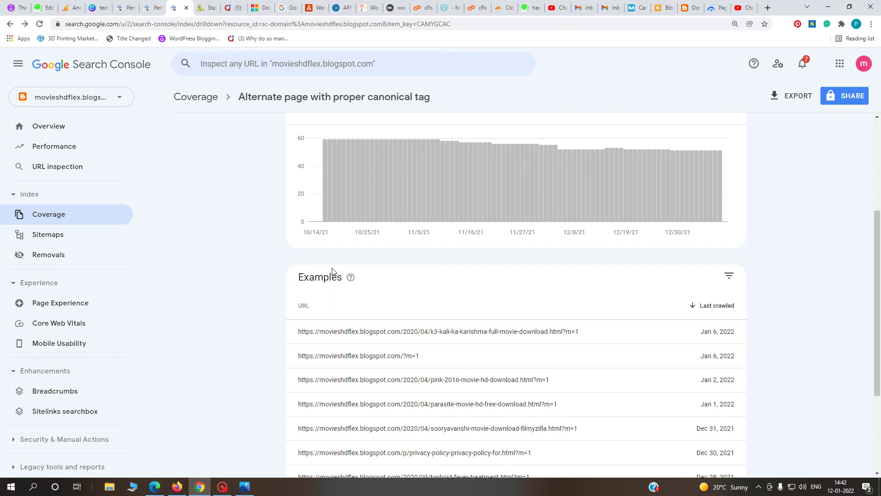
scroll(408, 272, down, 1)
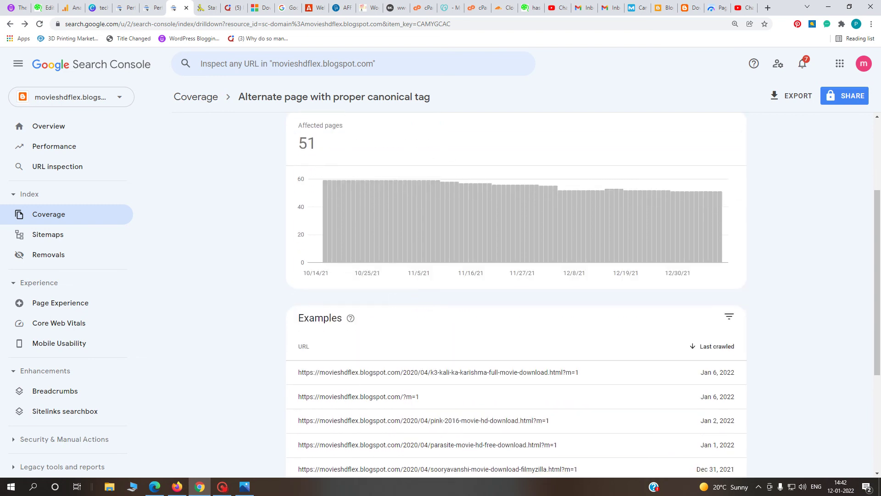
drag(319, 150, 292, 150)
scroll(514, 300, down, 1)
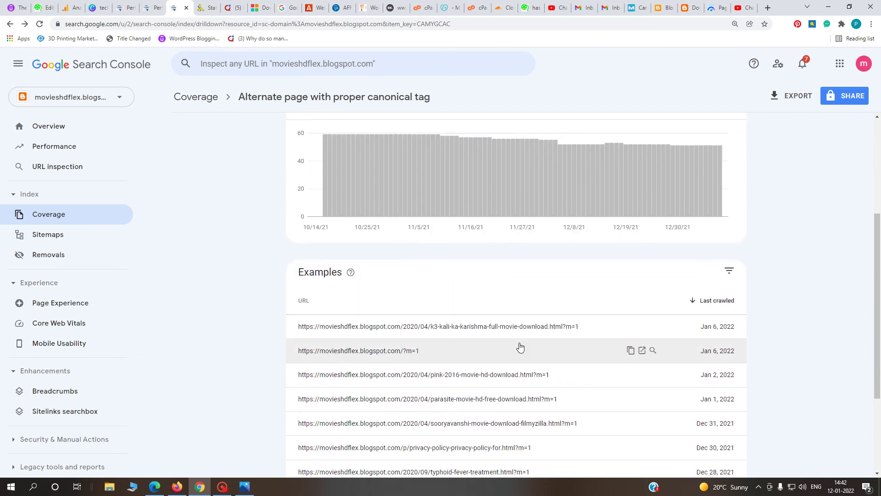
scroll(517, 345, up, 1)
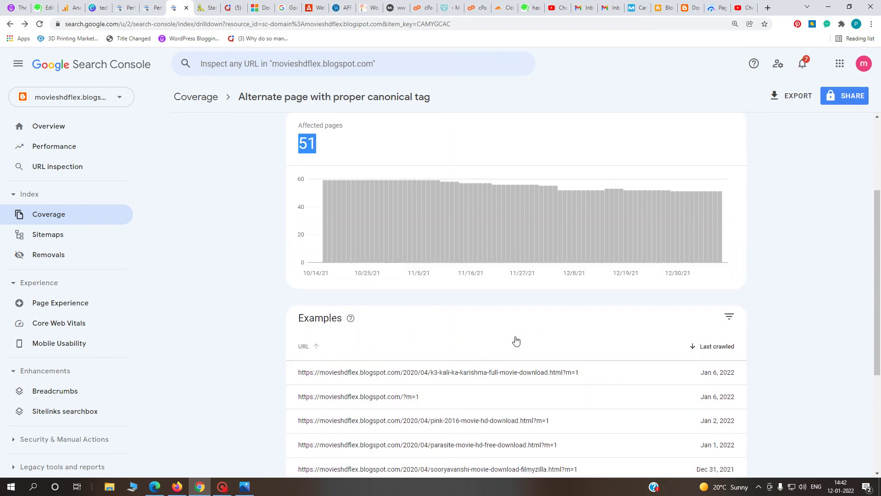
scroll(516, 340, down, 1)
scroll(509, 338, up, 3)
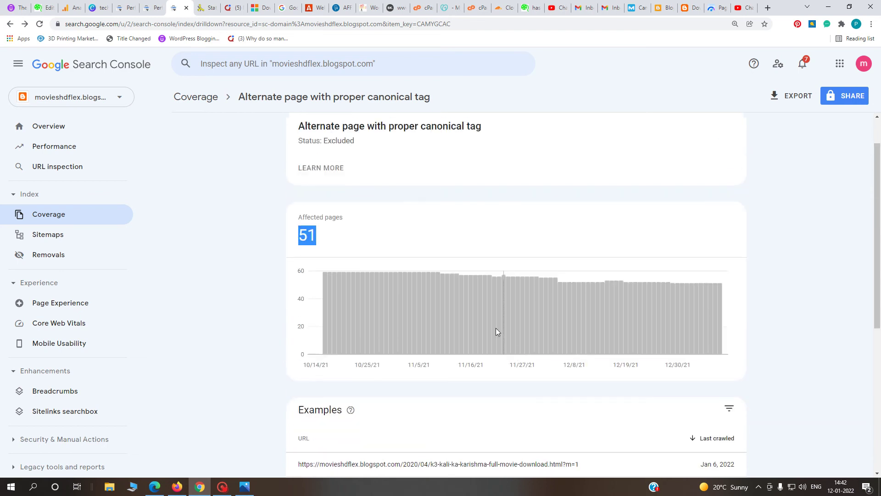
click(299, 236)
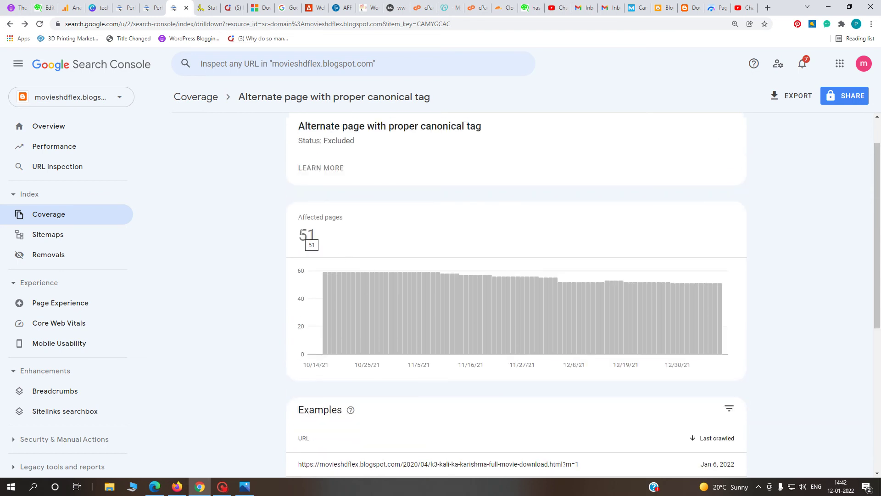
click(689, 8)
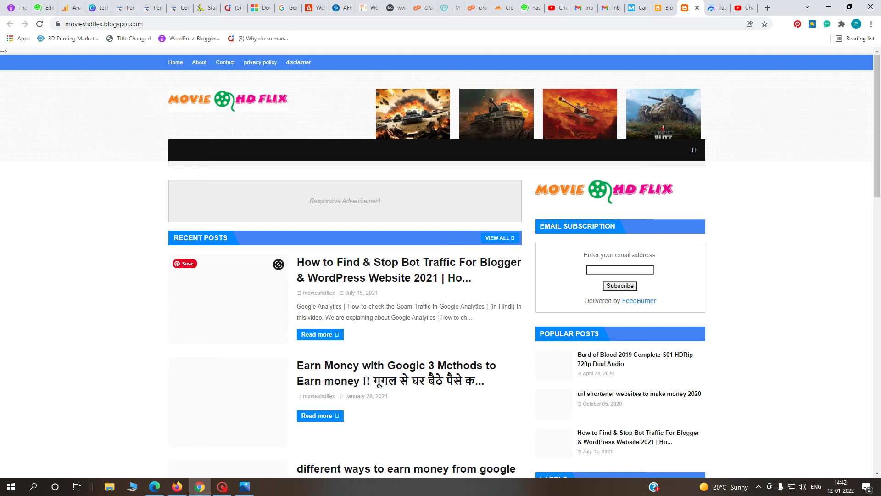
click(183, 9)
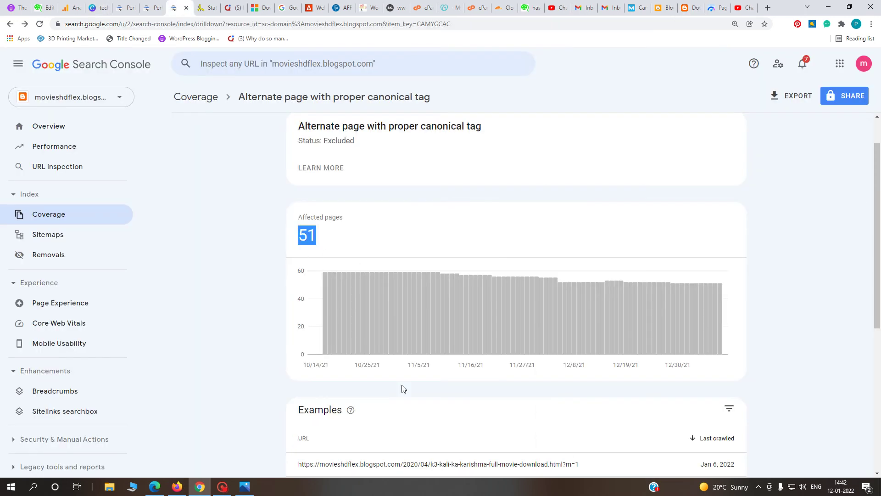
scroll(368, 362, down, 3)
drag(299, 328, 396, 336)
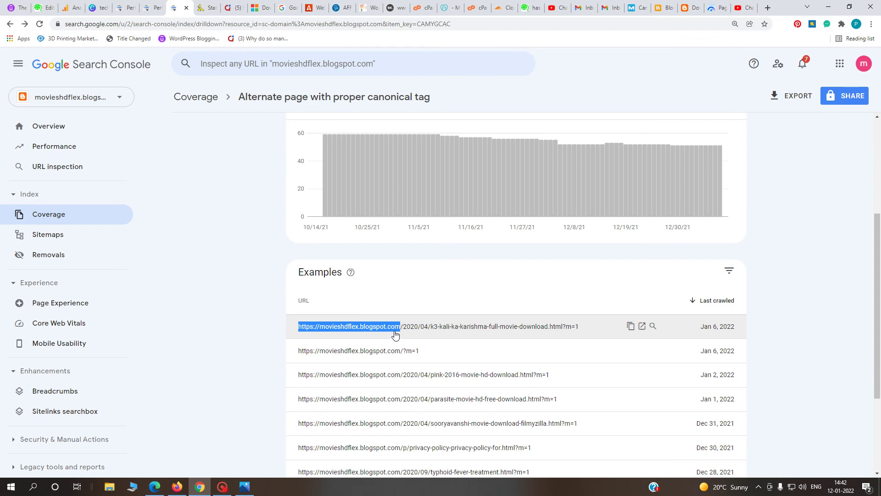
right_click(396, 335)
click(398, 340)
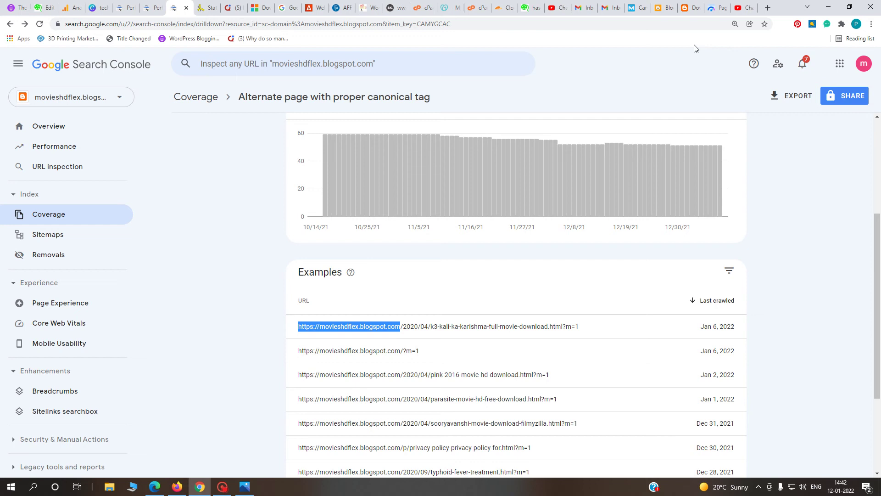
Step: Open the Blogger theme's HTML code for editing
click(665, 8)
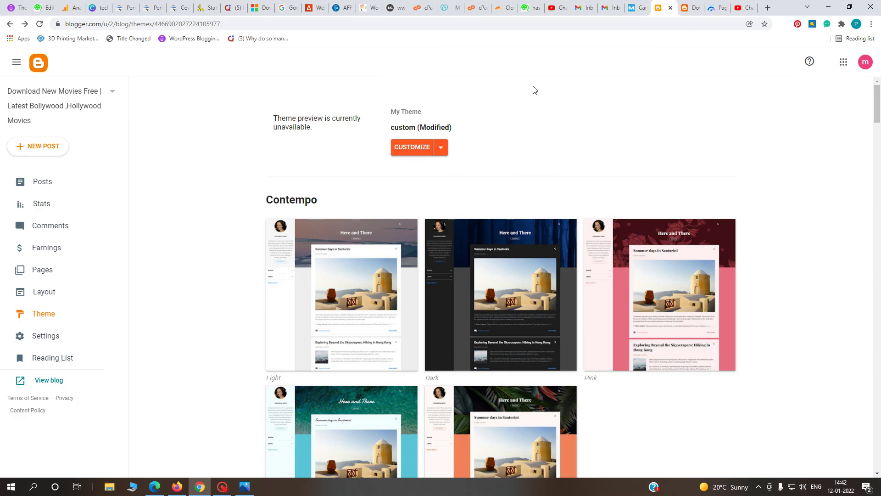
click(441, 155)
click(325, 225)
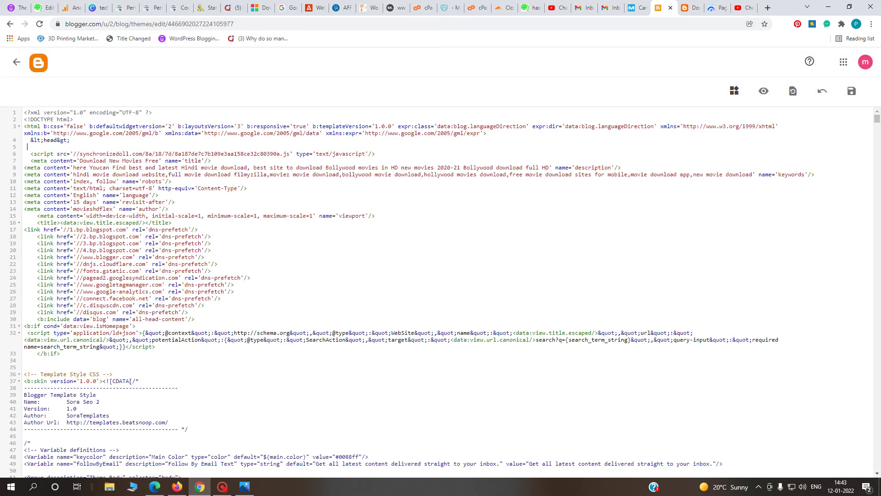
Step: Search the theme code for '<hea' and start a new line after the <head> tag
key(ctrl+f)
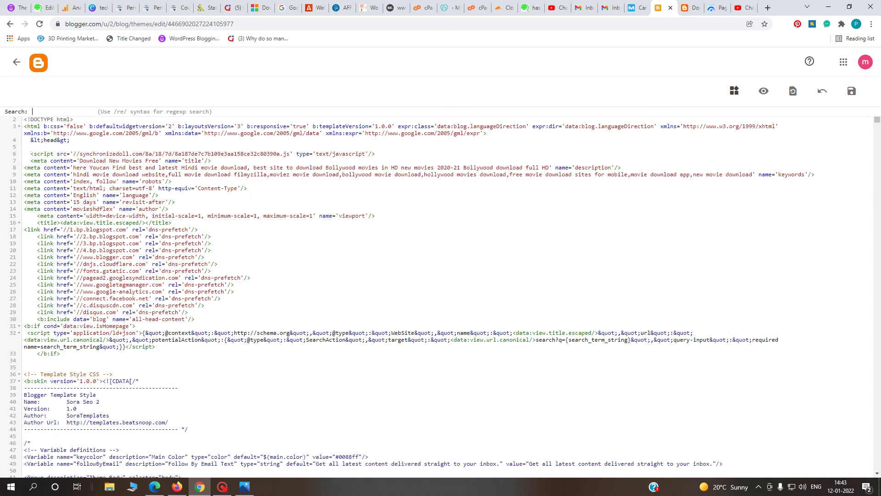
key(ctrl+f)
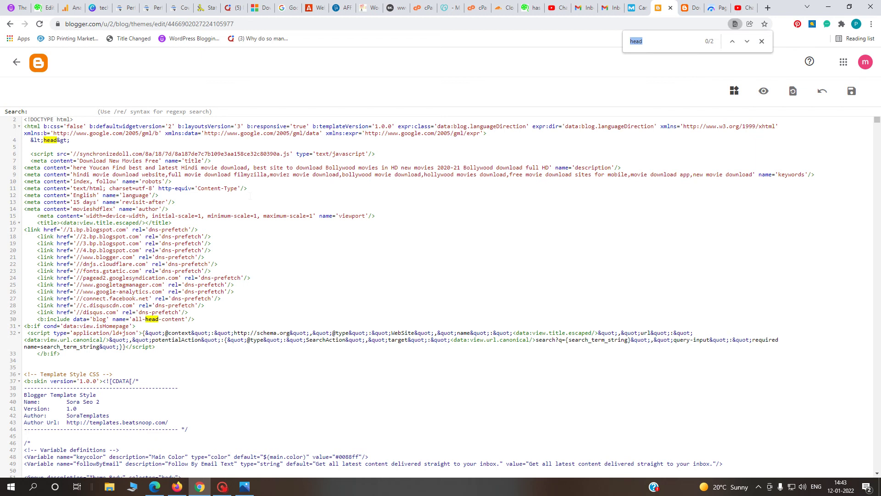
click(202, 257)
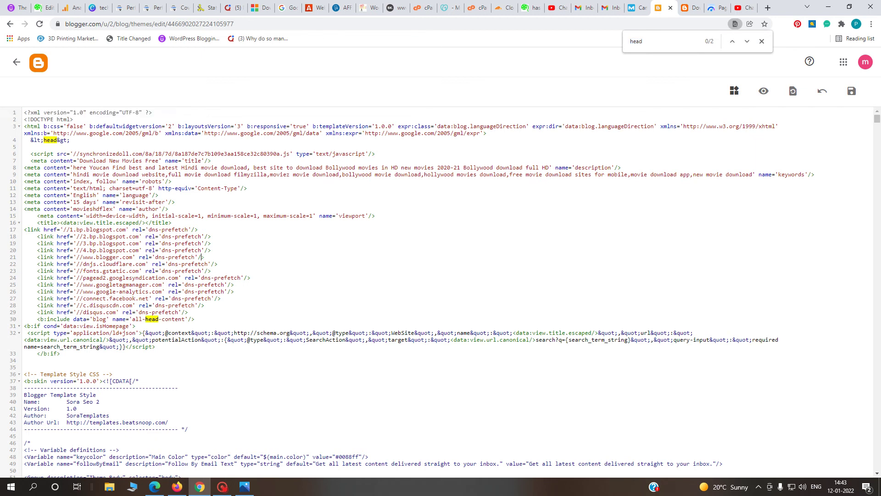
key(ctrl+f)
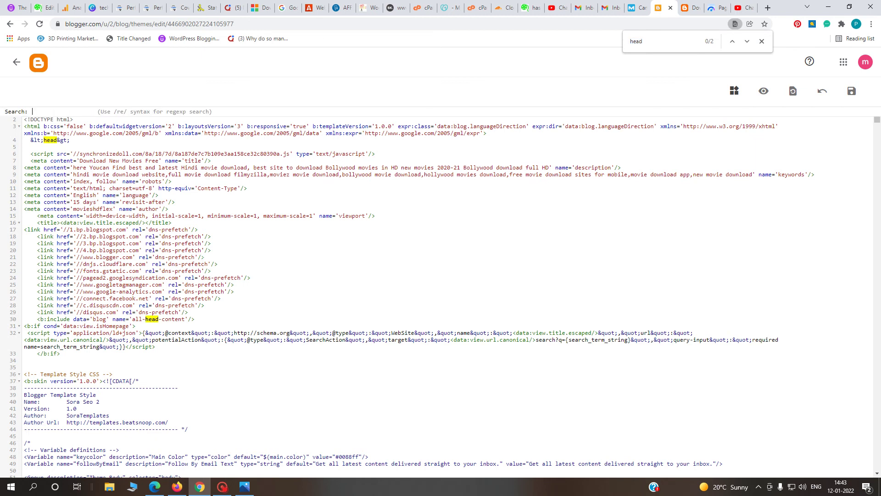
text(<hea)
key(shift+Left)
key(shift+Left)
key(shift+Left)
key(shift+Left)
key(shift+Left)
key(shift+Left)
key(Return)
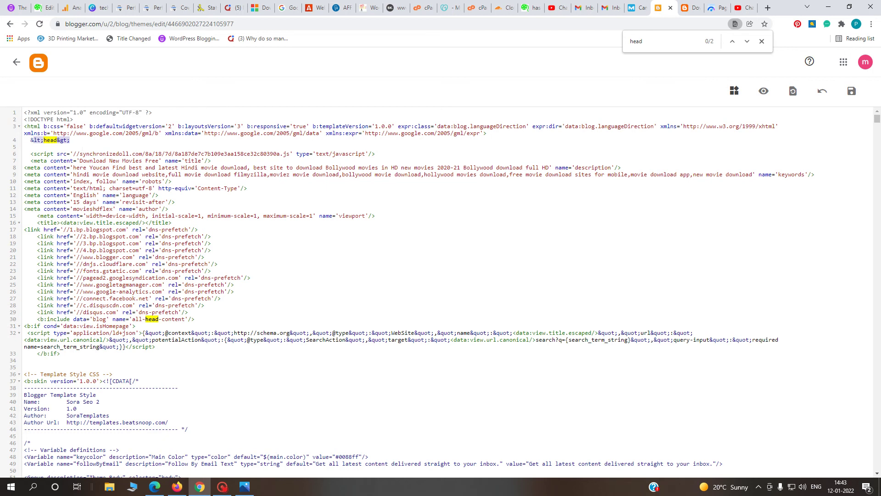
key(Left)
key(Left)
key(shift+Right)
key(shift+Right)
key(shift+Right)
key(shift+Right)
key(shift+Right)
key(shift+Right)
key(shift+Right)
key(shift+Right)
key(shift+Right)
key(shift+Right)
key(shift+Right)
key(shift+Right)
key(shift+Right)
key(Right)
key(Return)
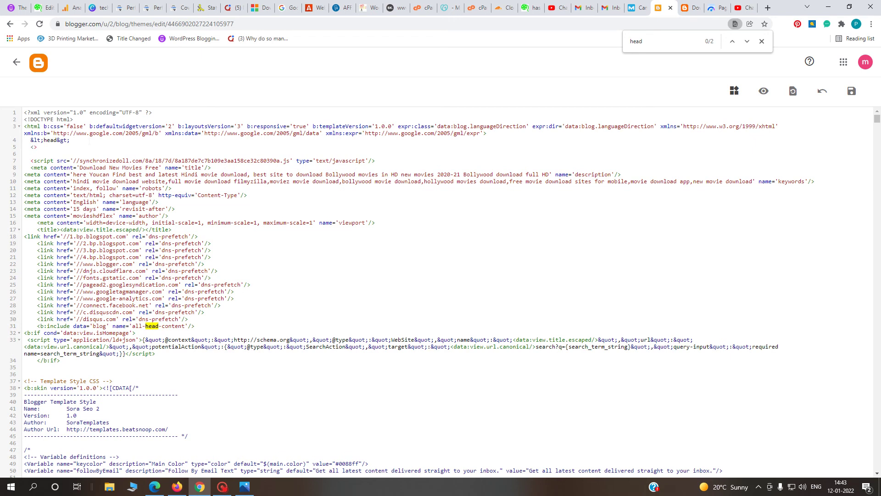
key(Left)
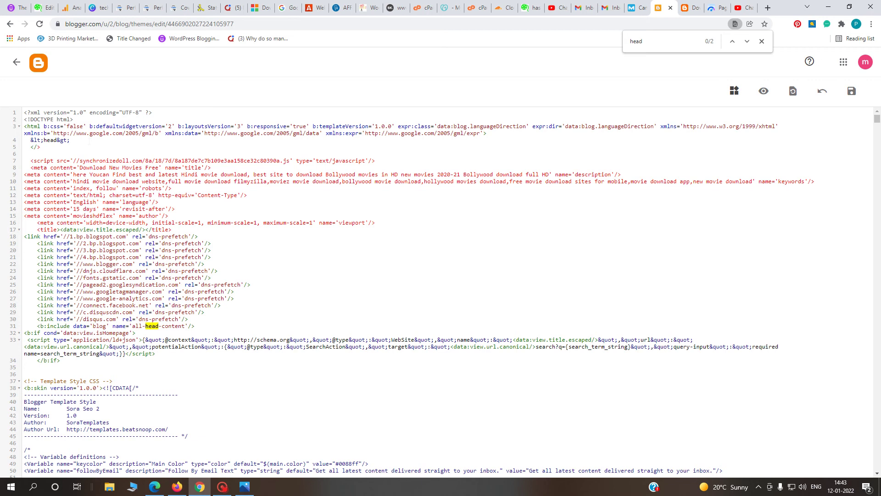
text(link )
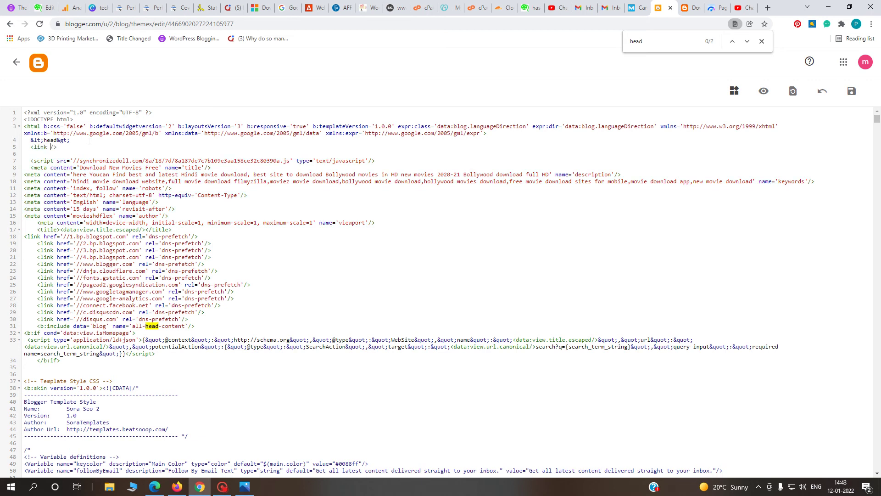
text(rel)
text(=)
text("")
text(canoni)
text(cal)
text( hre)
text(f=)
text("")
key(ctrl+v)
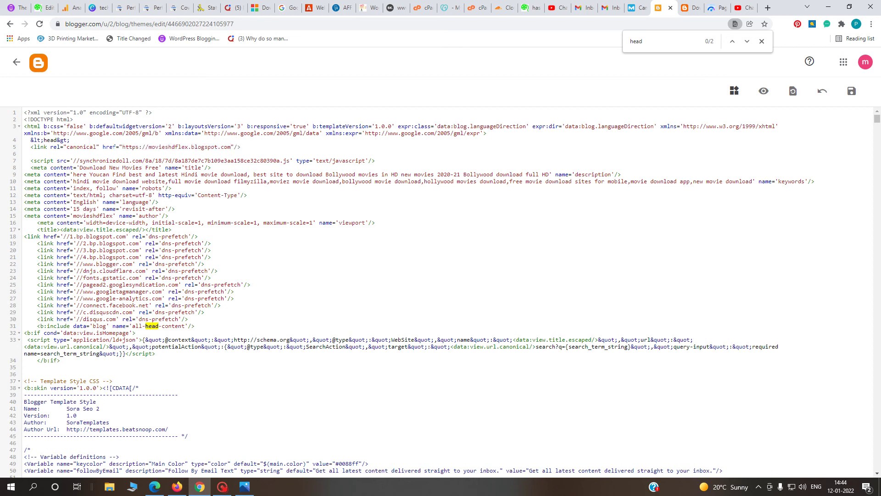
drag(241, 147, 23, 147)
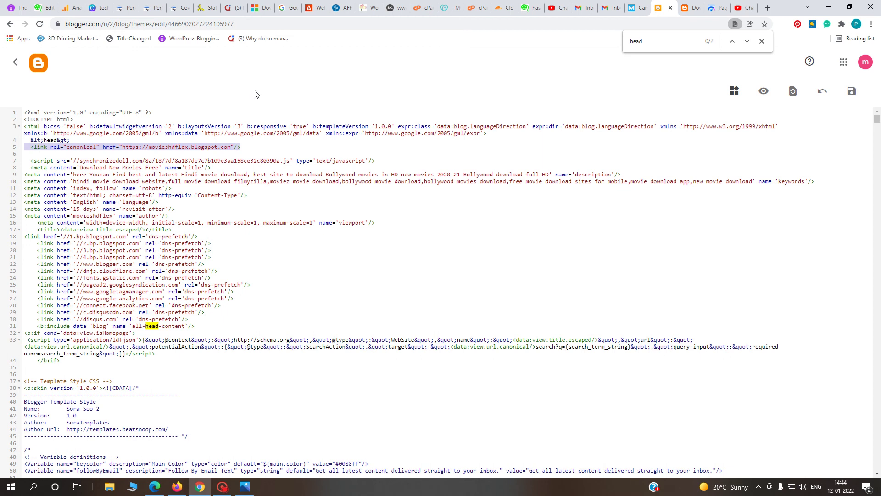
Step: Save the edited Blogger theme and verify the canonical link line
click(177, 9)
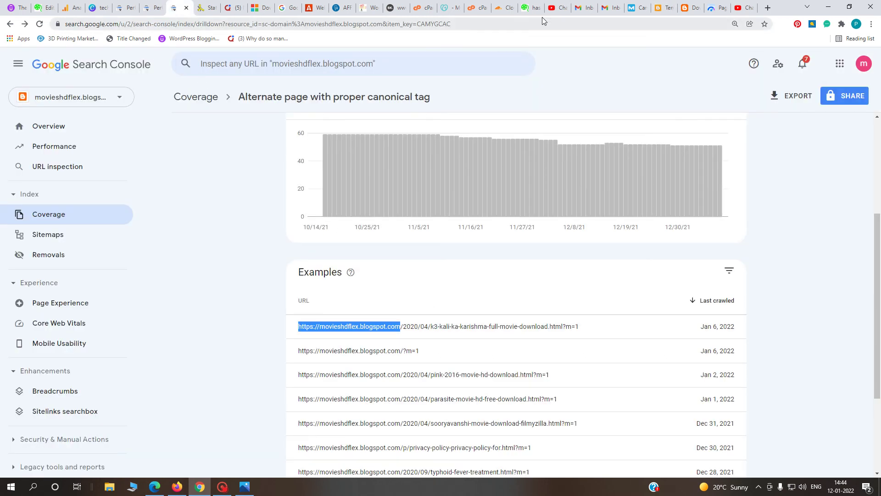
click(664, 8)
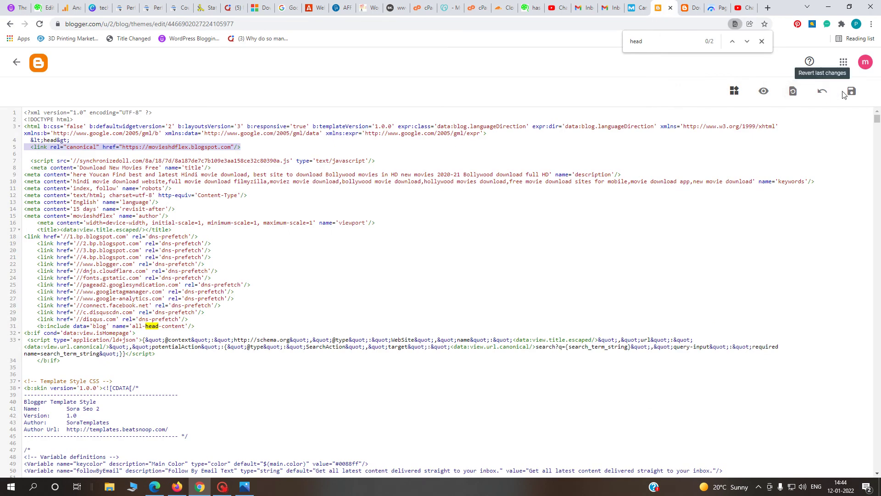
click(860, 91)
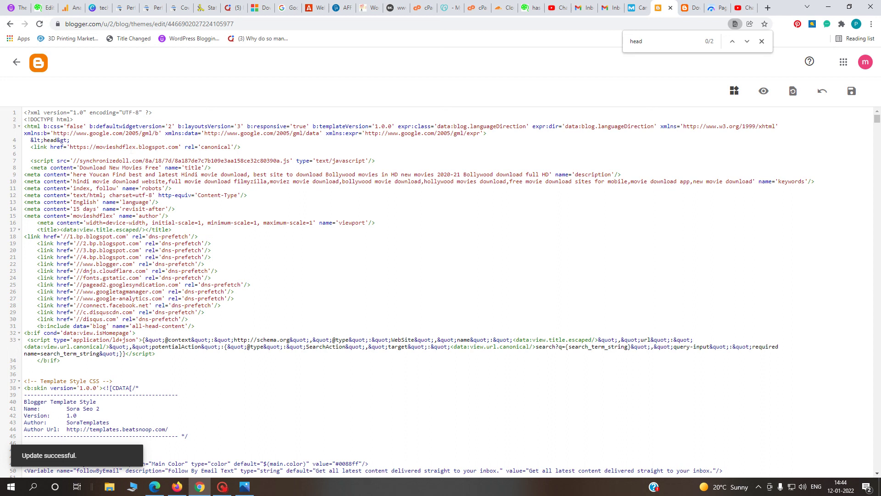
drag(241, 147, 30, 147)
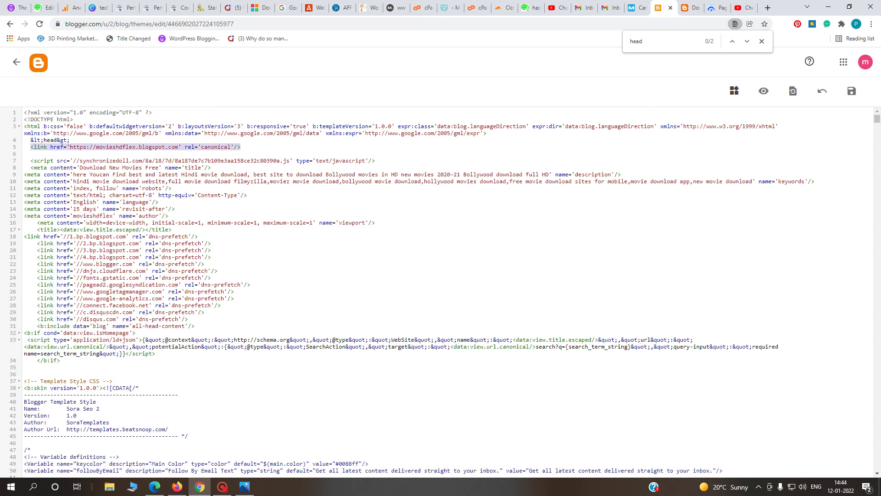
Step: Run URL Inspection on the first example, the k3-kali-ka-karishma URL
click(179, 10)
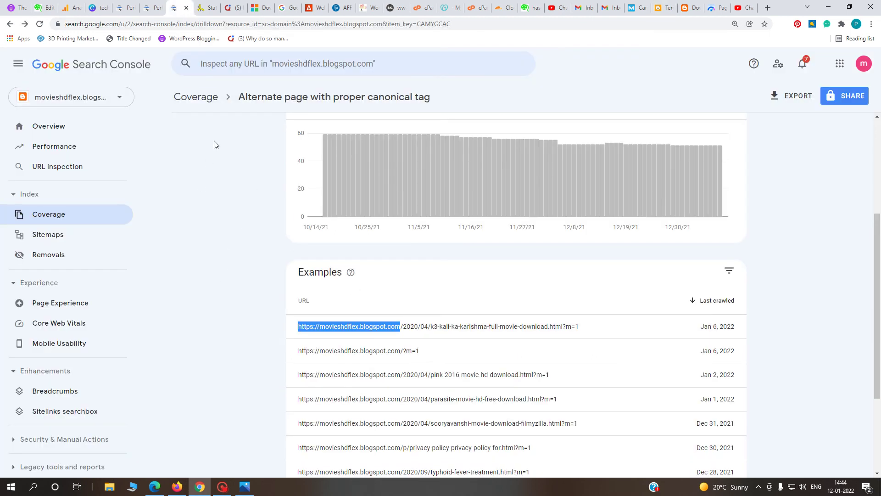
mouse_move(658, 342)
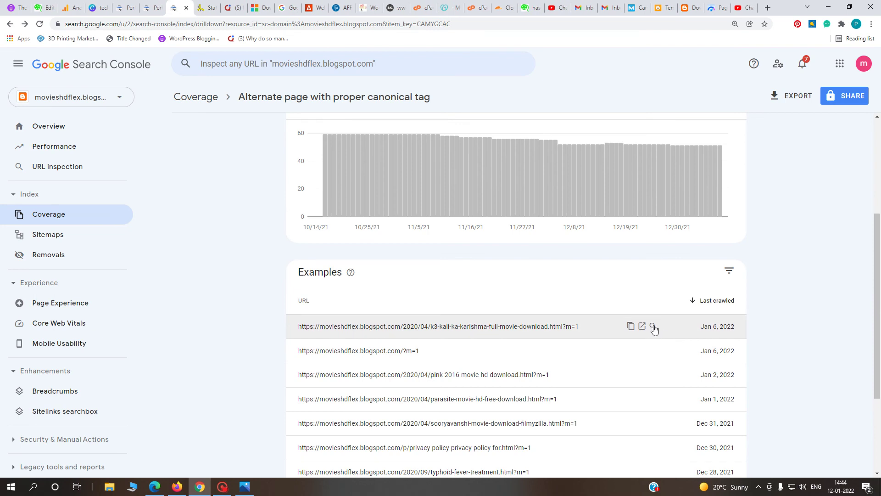
click(654, 327)
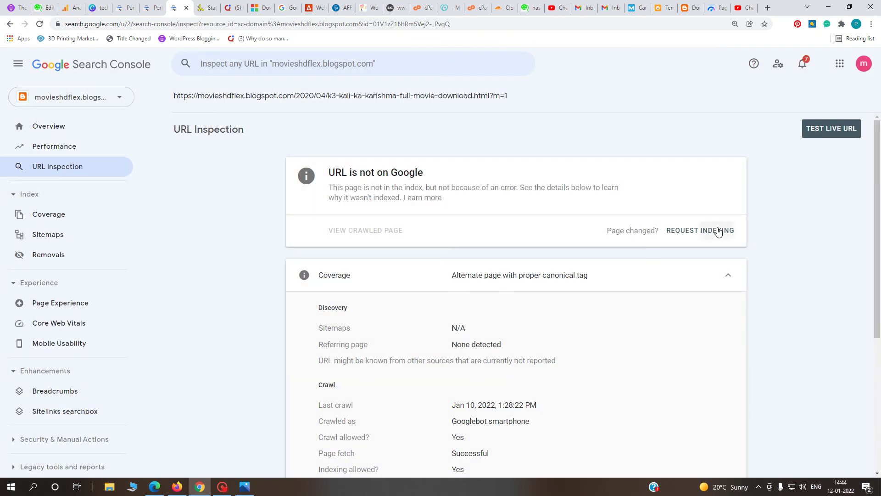
Step: Request indexing for the k3-kali-ka-karishma URL and dismiss the 'Indexing requested' confirmation
click(719, 230)
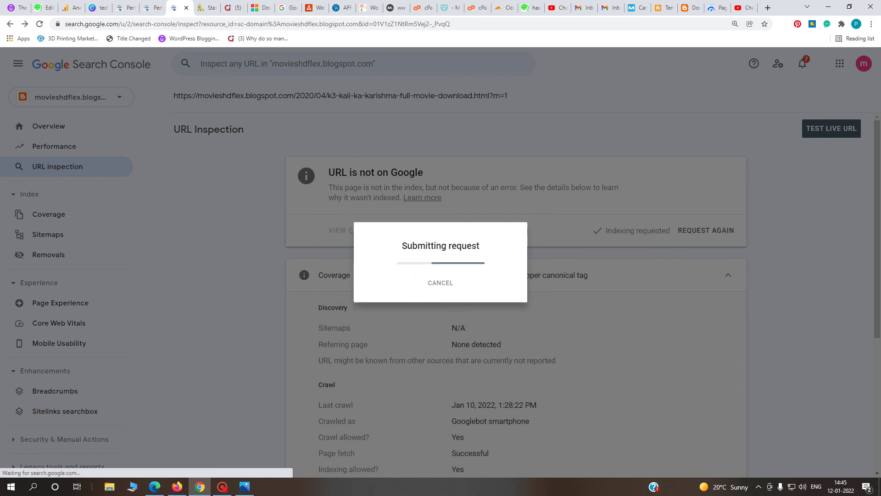
click(584, 303)
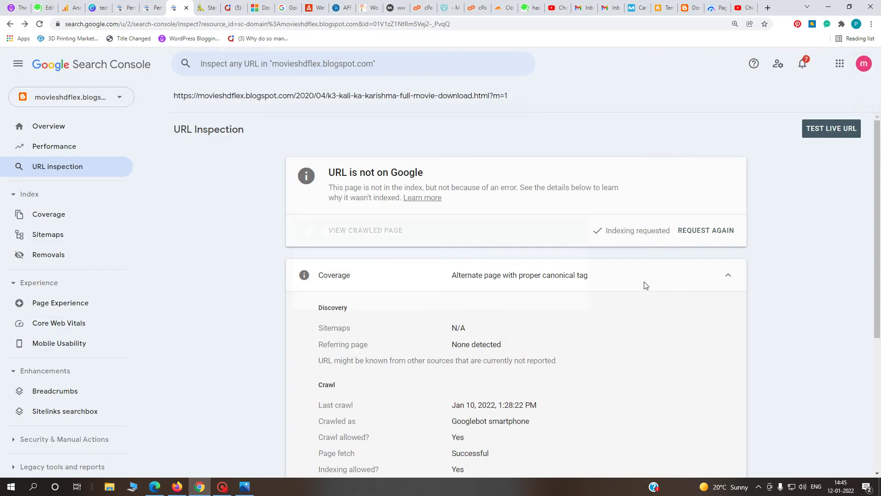
Step: Live-test the URL, confirming it's available to Google, then return to Coverage (52 valid, 76 excluded)
click(828, 131)
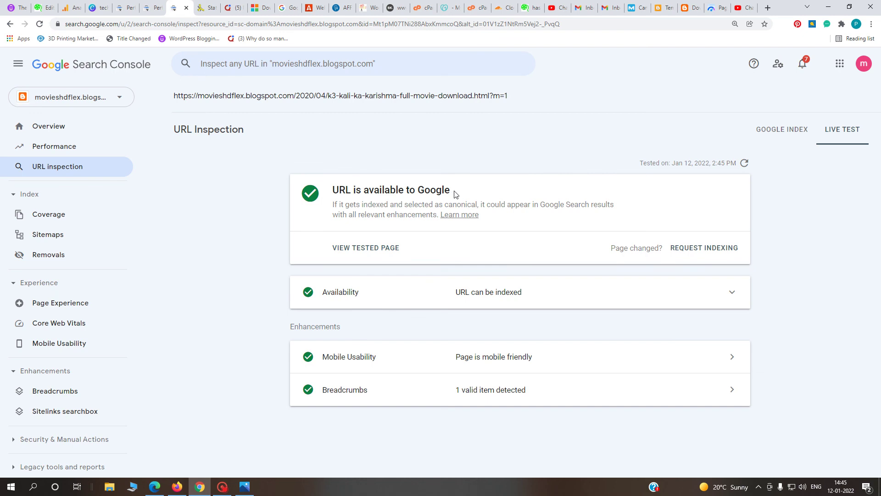
drag(454, 193, 324, 197)
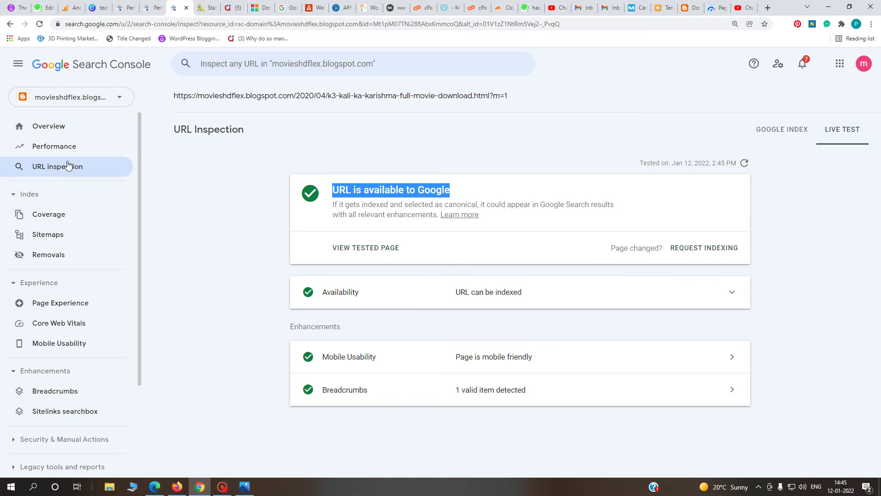
click(50, 214)
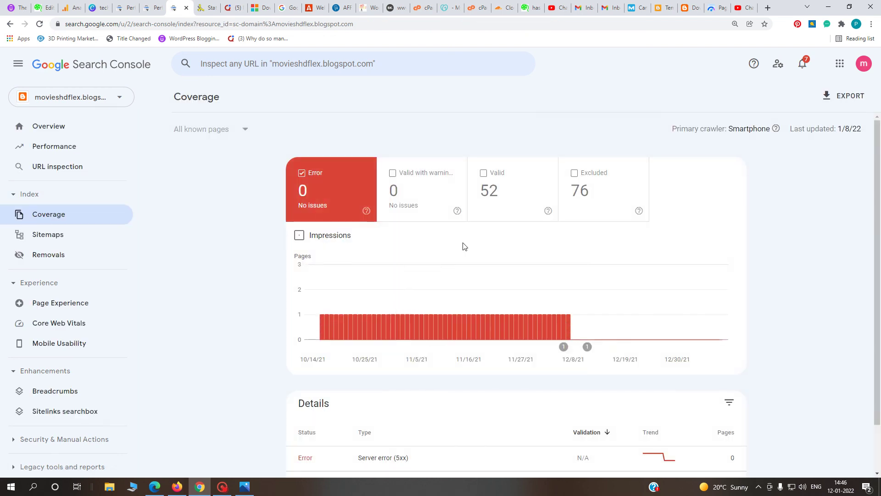
Step: Include Excluded pages in the coverage chart and open the 'Alternate page with proper canonical tag' details
click(580, 189)
scroll(531, 348, down, 3)
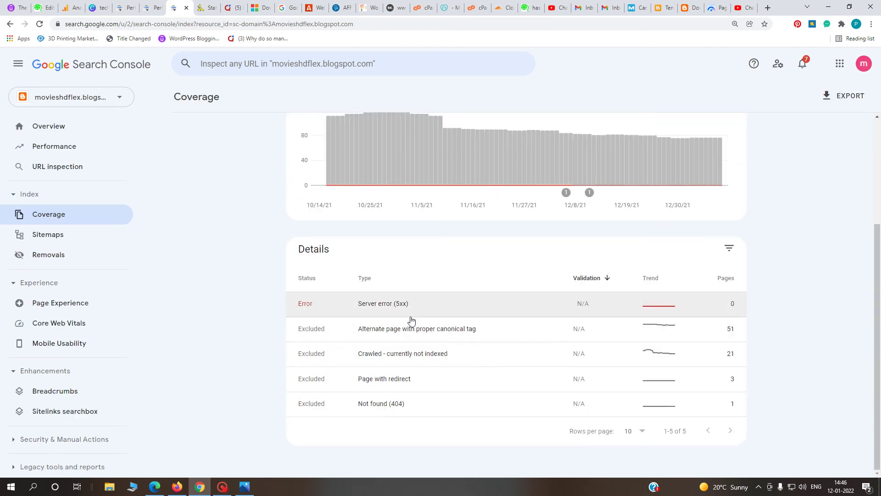
click(395, 331)
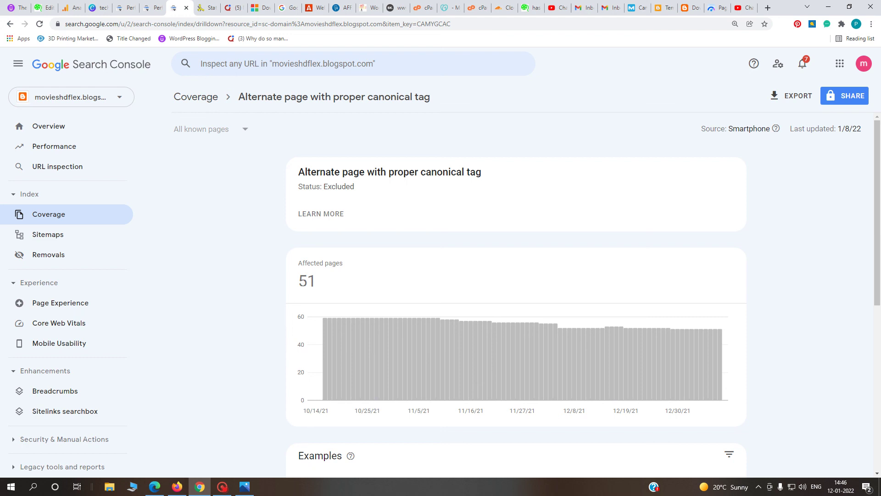
Step: Highlight the count of 51 affected pages in the report
drag(299, 281, 317, 281)
click(299, 284)
drag(298, 281, 314, 281)
Step: Switch back to Udemy and return to The Secrets of Blogging course page to review its content
click(154, 490)
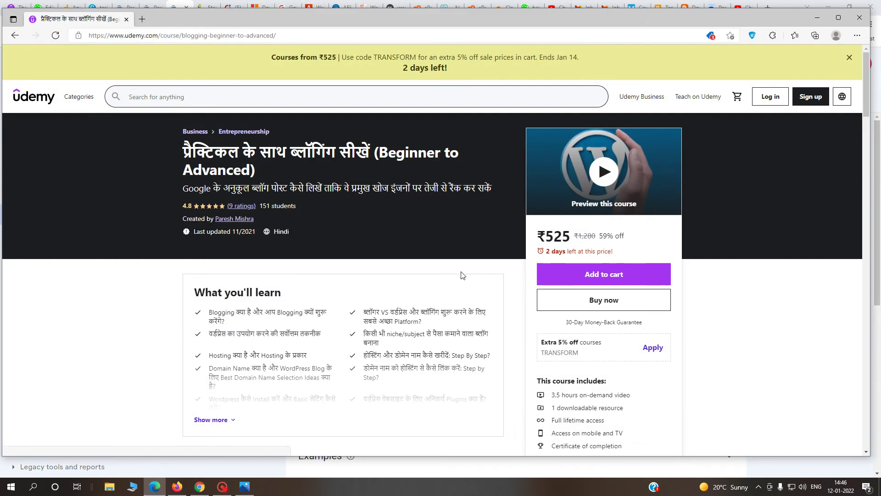
click(15, 35)
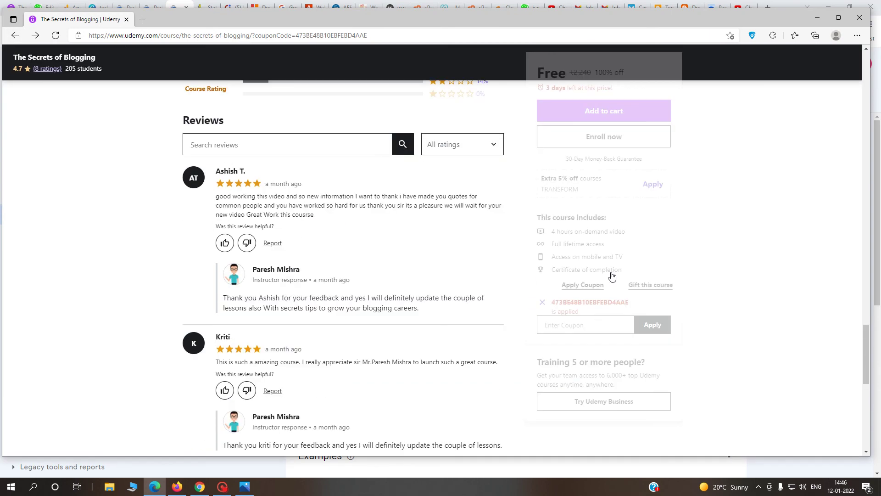
scroll(593, 220, up, 1)
scroll(423, 289, up, 10)
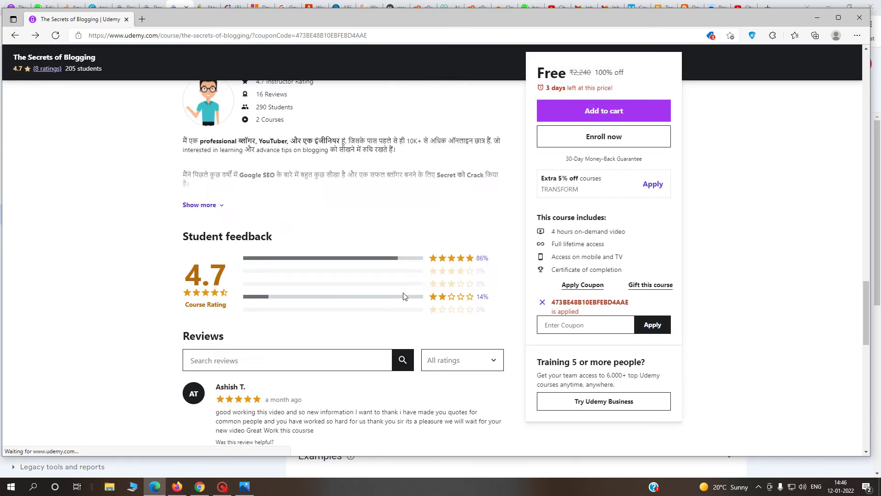